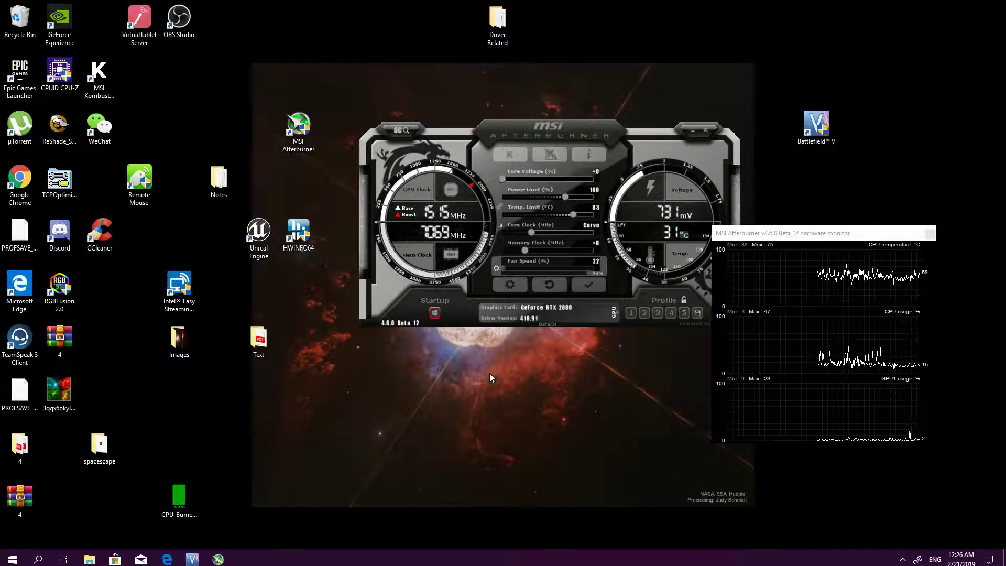
# Move the Afterburner window aside and make the detached hardware monitor window taller
pyautogui.moveTo(606, 130); pyautogui.dragTo(450, 18)
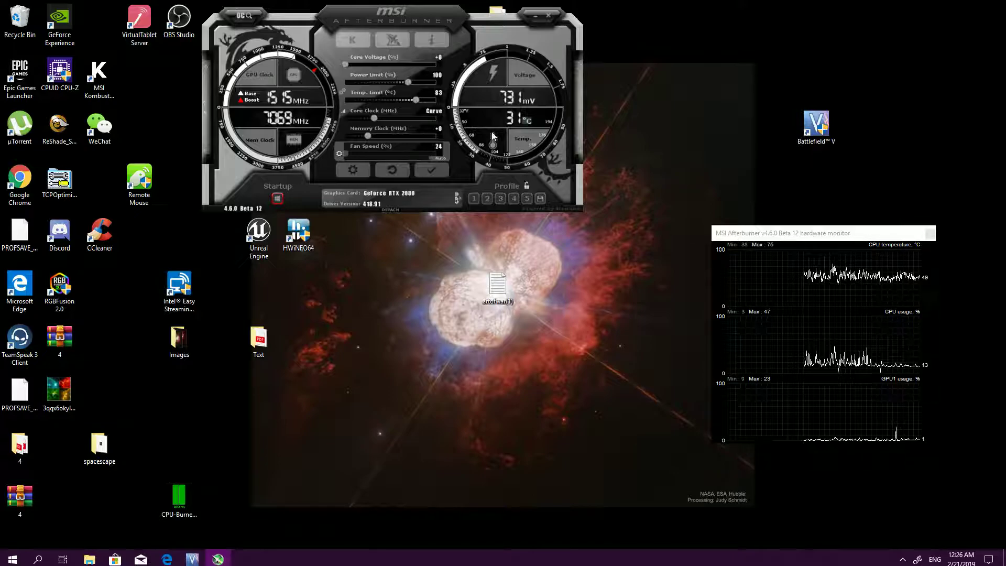
pyautogui.moveTo(466, 27); pyautogui.dragTo(401, 97)
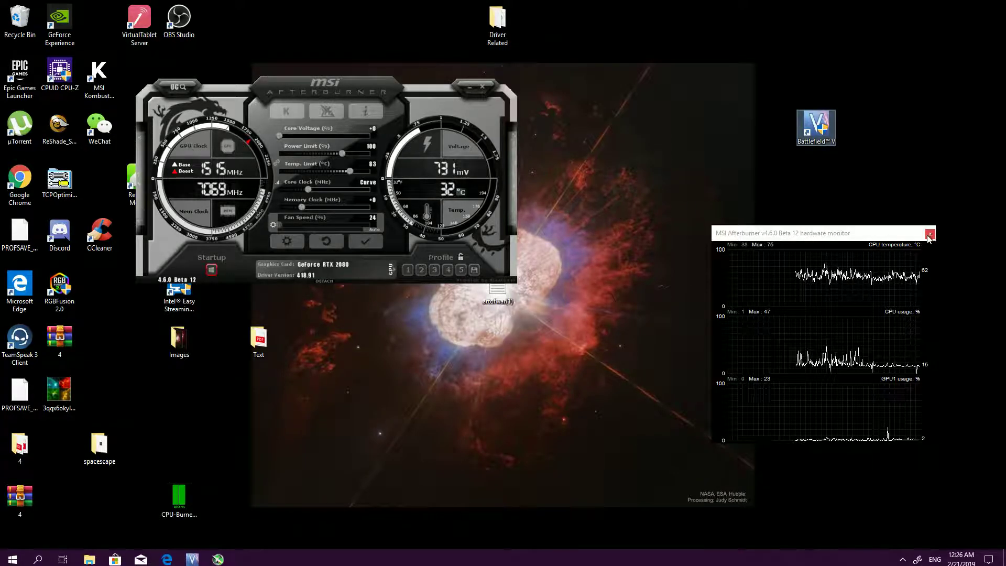
pyautogui.moveTo(860, 227); pyautogui.dragTo(774, 163)
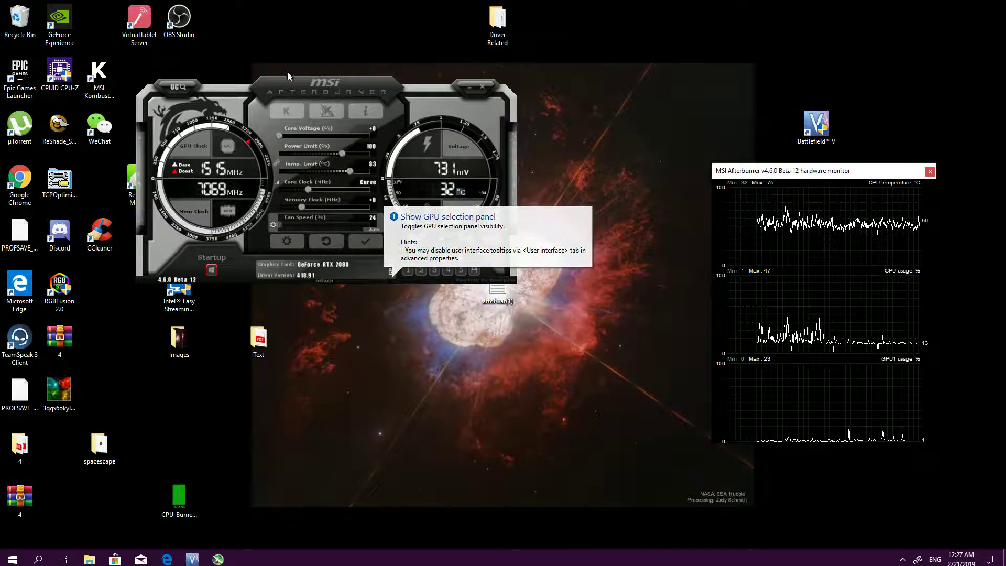
# Open Afterburner's voltage/frequency curve editor and close the detached hardware monitor window
pyautogui.click(279, 183)
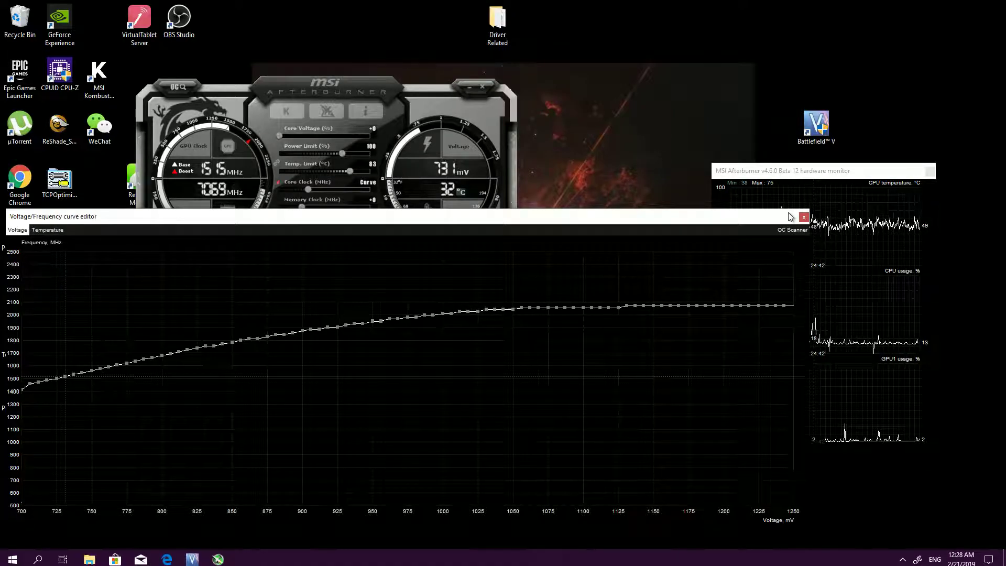
pyautogui.click(931, 172)
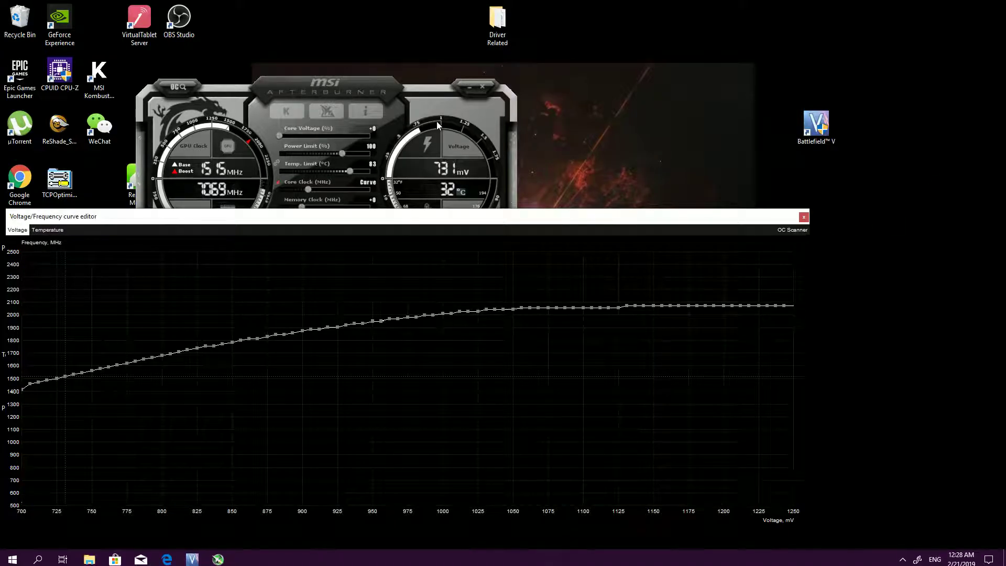
# Arrange the Afterburner window above the curve editor and reduce the curve editor's height so both stay visible
pyautogui.moveTo(357, 84); pyautogui.dragTo(305, 7)
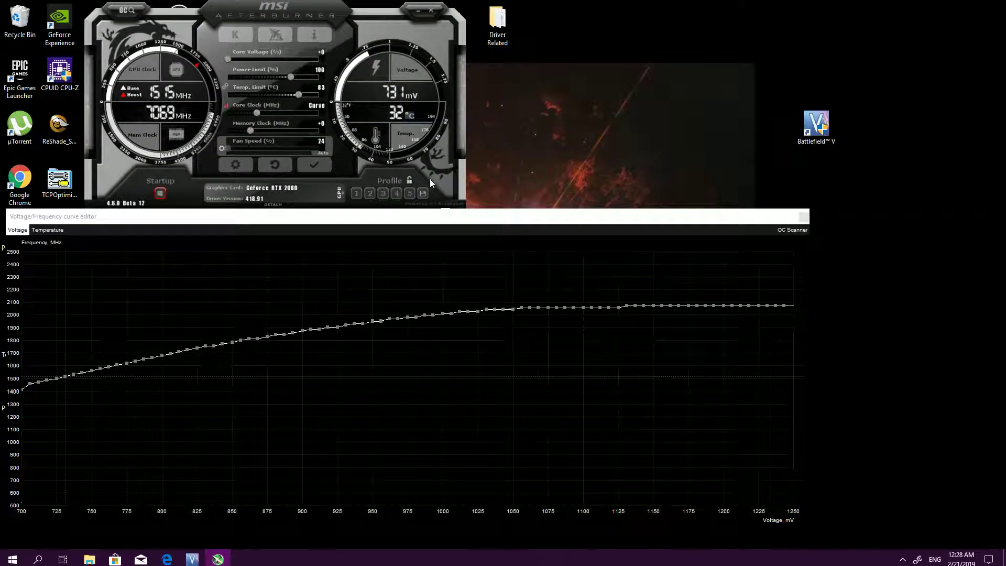
pyautogui.moveTo(500, 217); pyautogui.dragTo(676, 228)
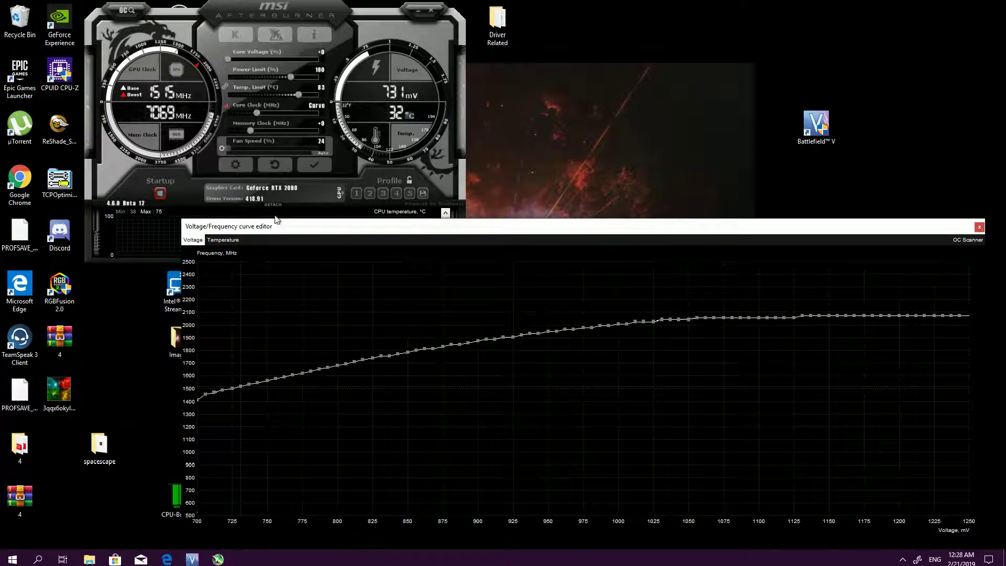
pyautogui.moveTo(181, 219); pyautogui.dragTo(178, 268)
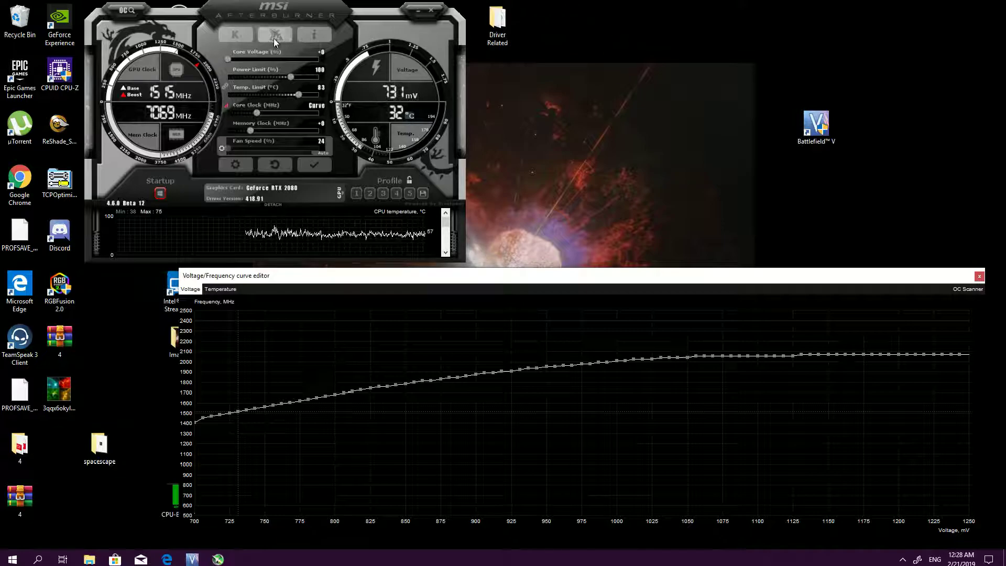
# Open the NVIDIA Control Panel and the Windows display settings, keeping the NVIDIA Control Panel in front
pyautogui.click(816, 126)
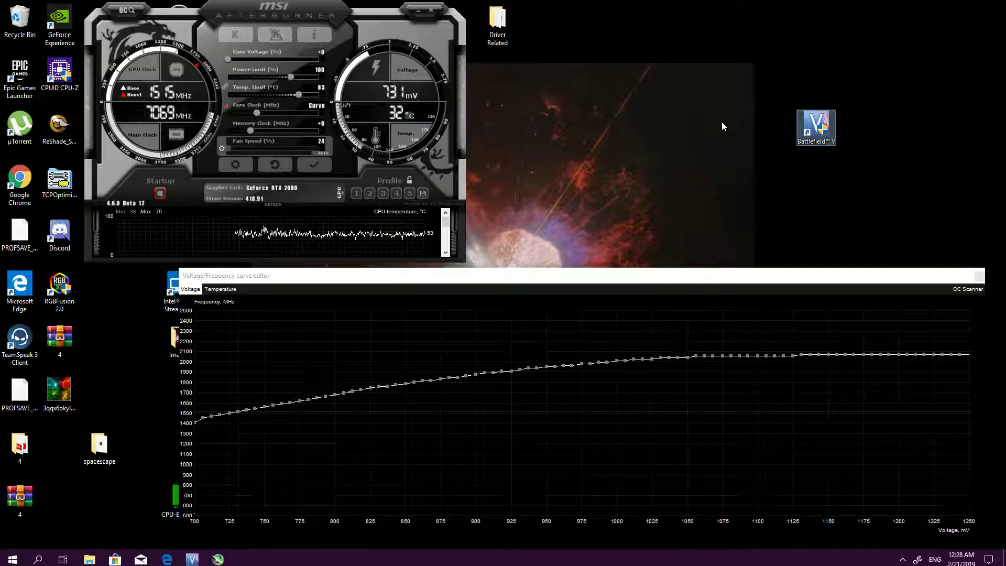
pyautogui.rightClick(682, 145)
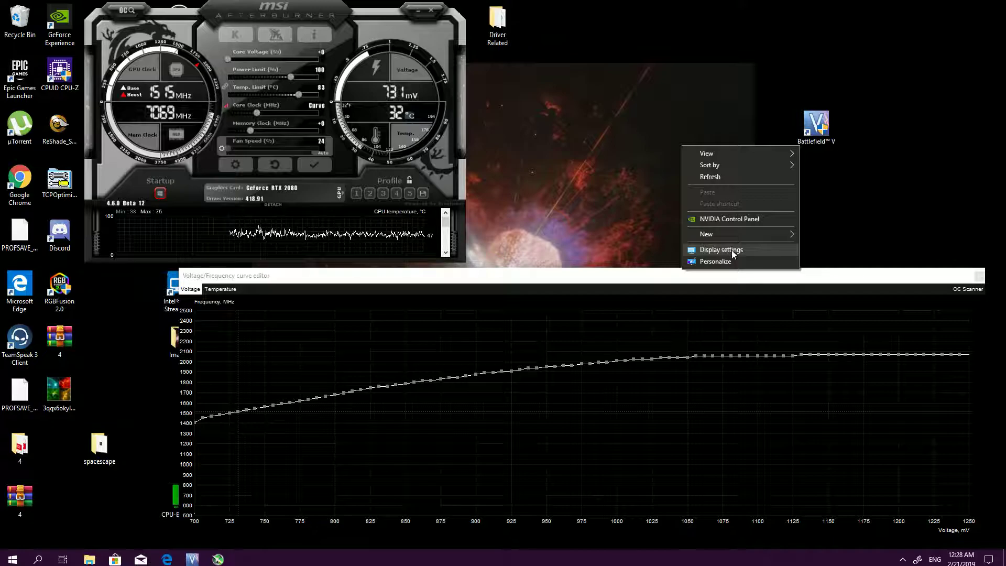
pyautogui.click(728, 220)
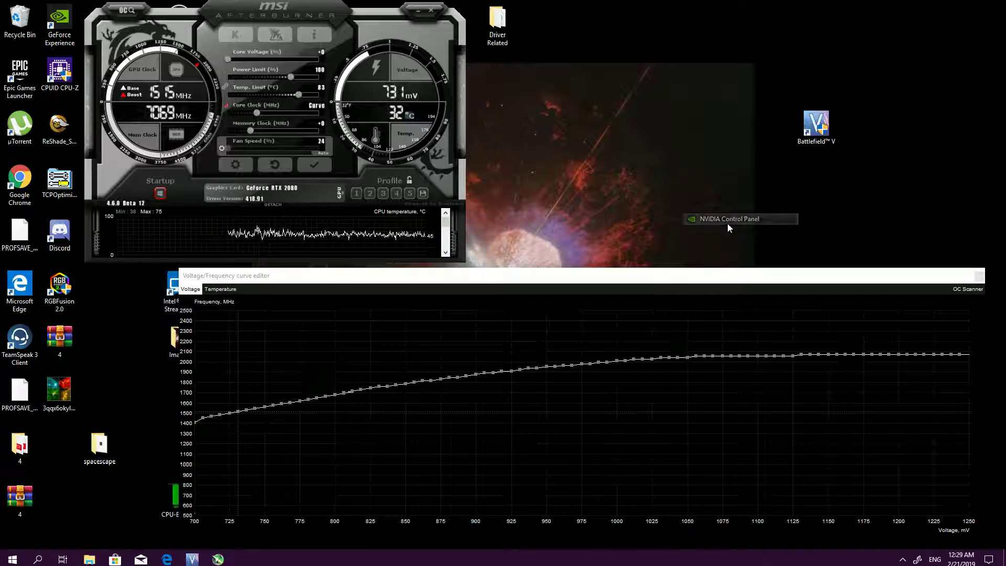
pyautogui.rightClick(697, 152)
pyautogui.click(759, 257)
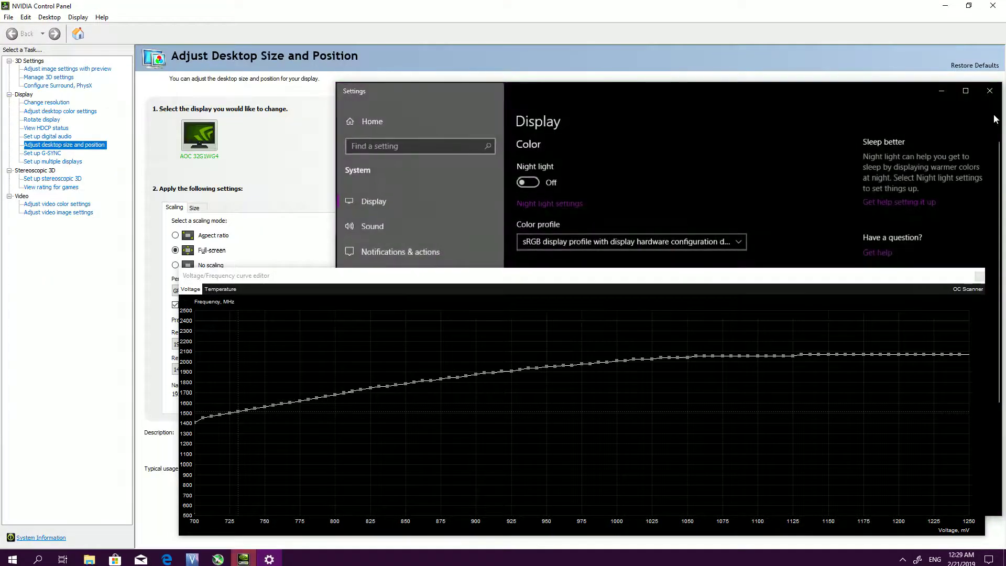
pyautogui.click(988, 86)
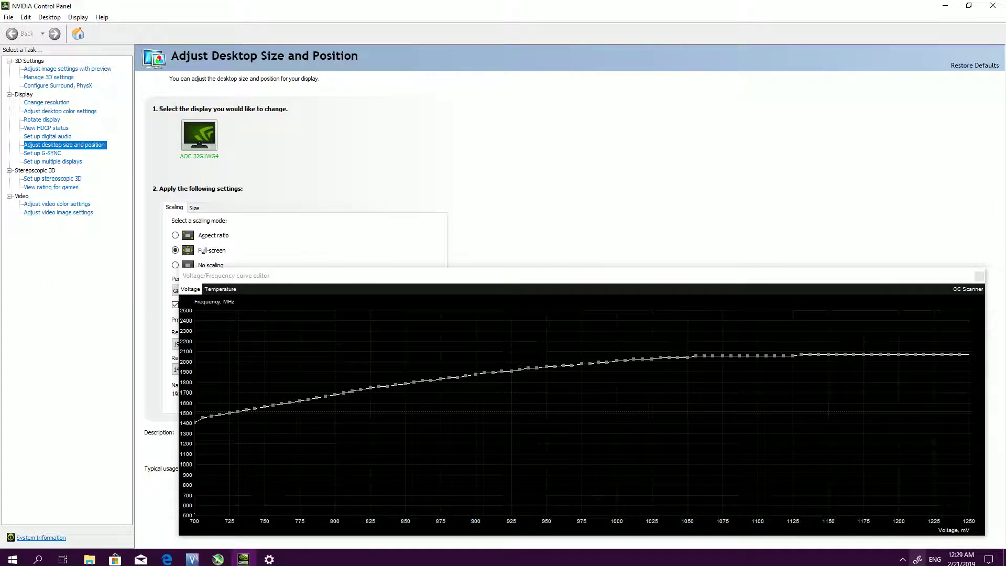
# Switch to GeForce Experience and open the details of Battlefield V
pyautogui.click(901, 559)
pyautogui.rightClick(895, 539)
pyautogui.click(924, 511)
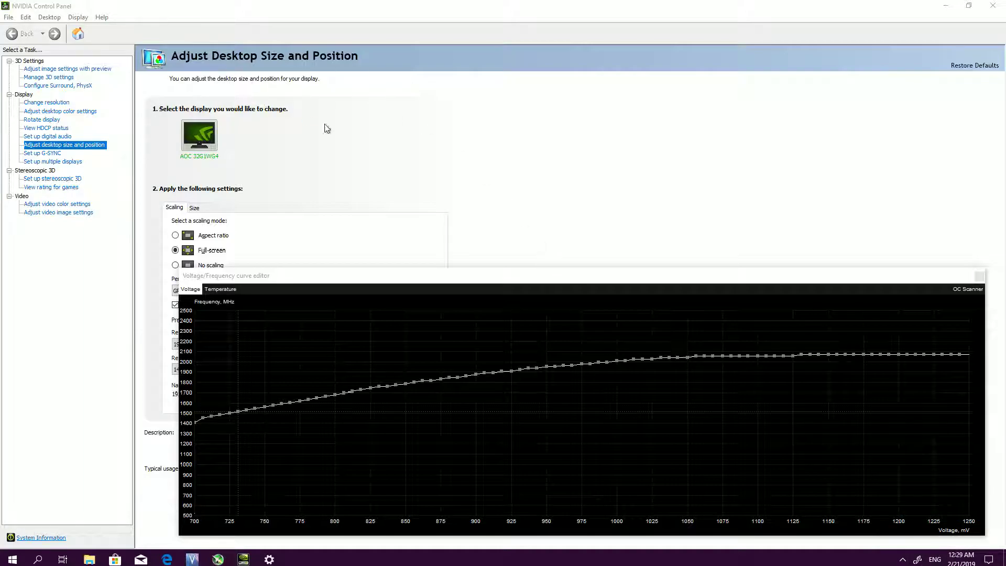
pyautogui.moveTo(180, 202)
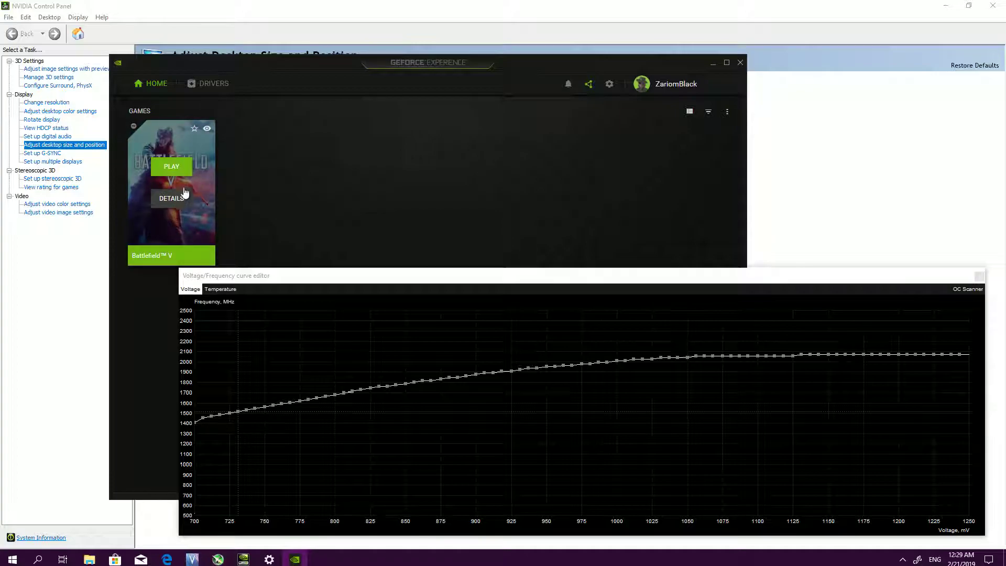
pyautogui.click(176, 200)
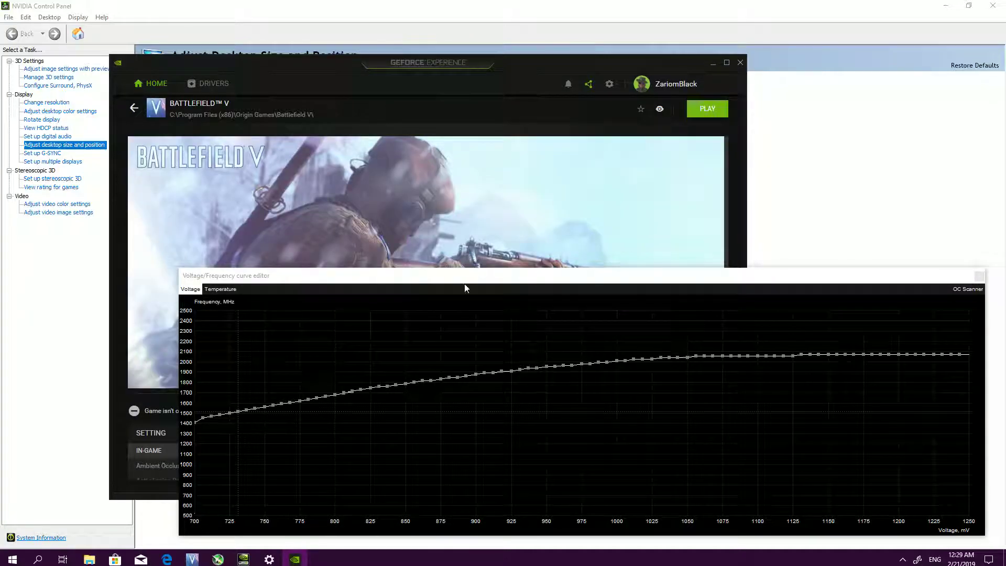
# Move the curve editor out of the way, examine Battlefield V's DLSS and resolution settings, and minimize GeForce Experience
pyautogui.moveTo(461, 283); pyautogui.dragTo(697, 500)
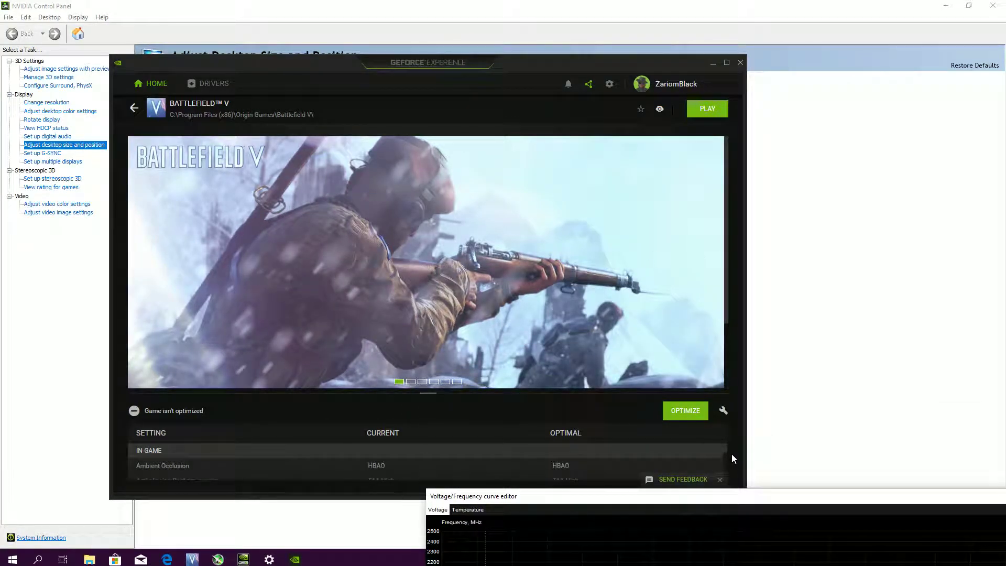
pyautogui.scroll(-3, 435, 388)
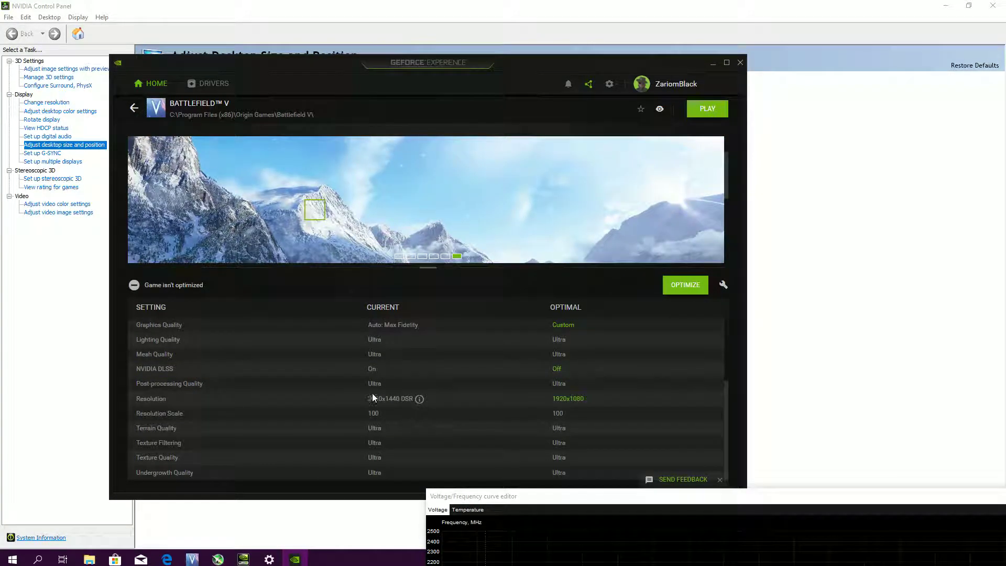
pyautogui.moveTo(413, 386)
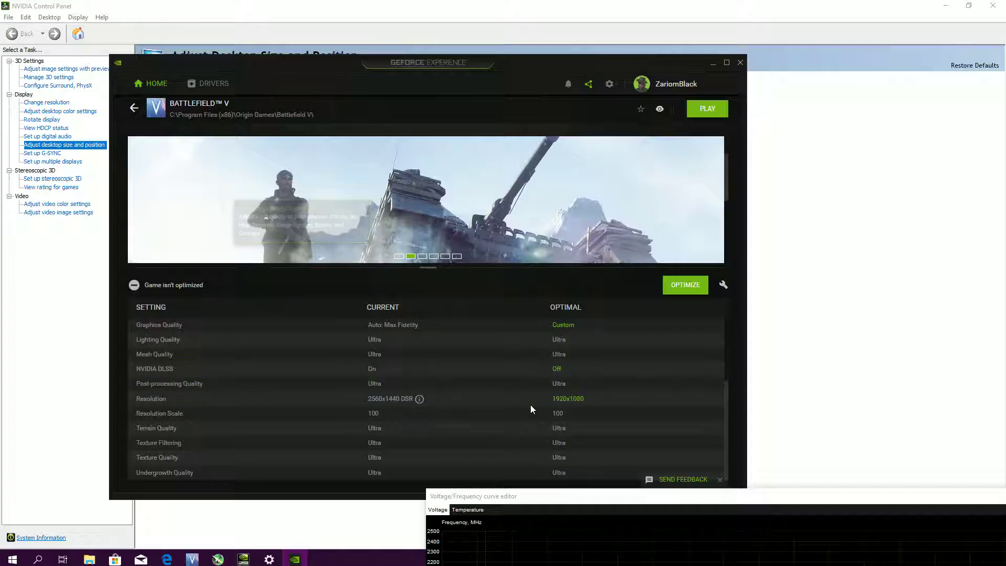
pyautogui.click(713, 65)
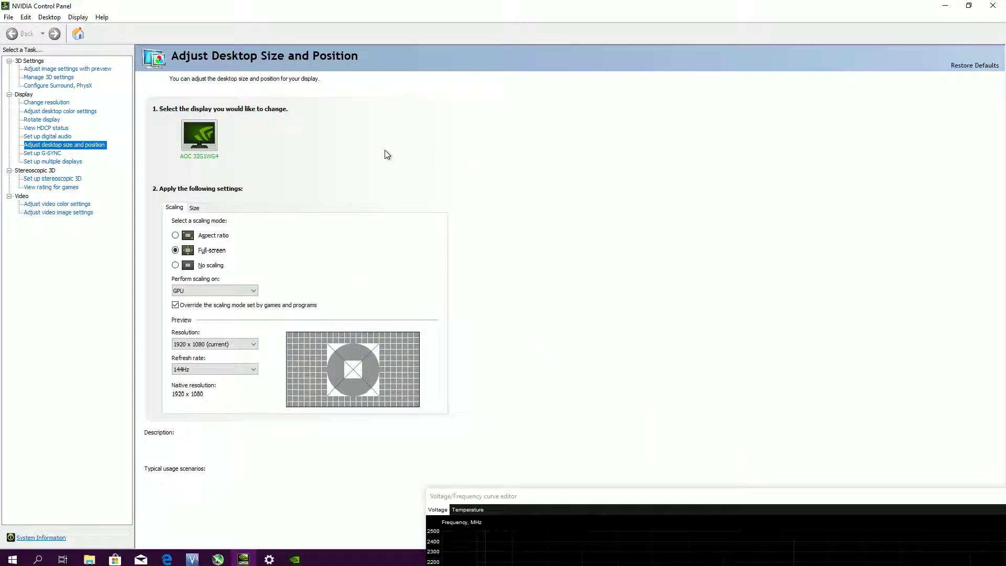
# Set the desktop scaling mode to No scaling in the NVIDIA Control Panel, then apply and keep the change
pyautogui.click(175, 266)
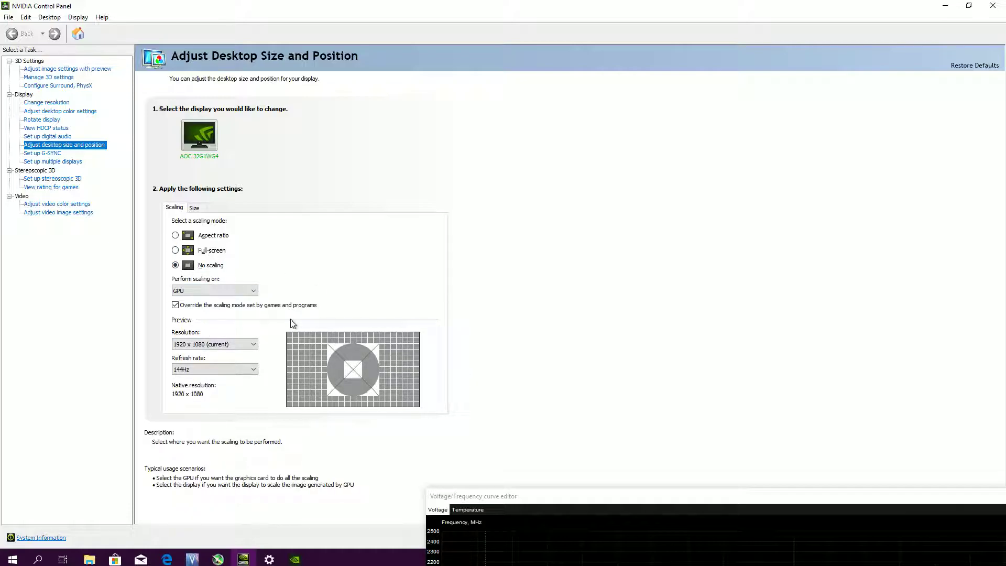
pyautogui.click(814, 506)
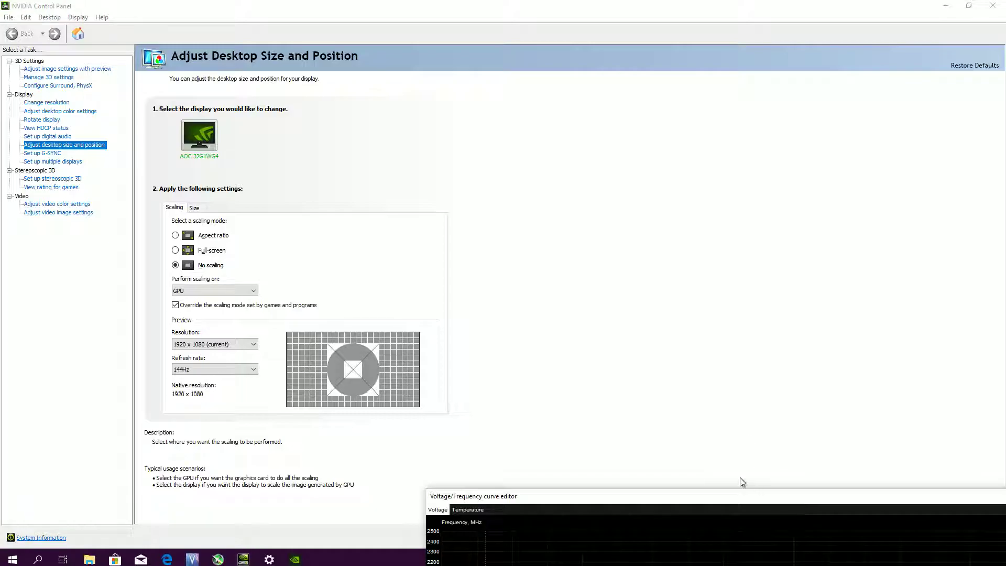
pyautogui.moveTo(734, 499); pyautogui.dragTo(362, 7)
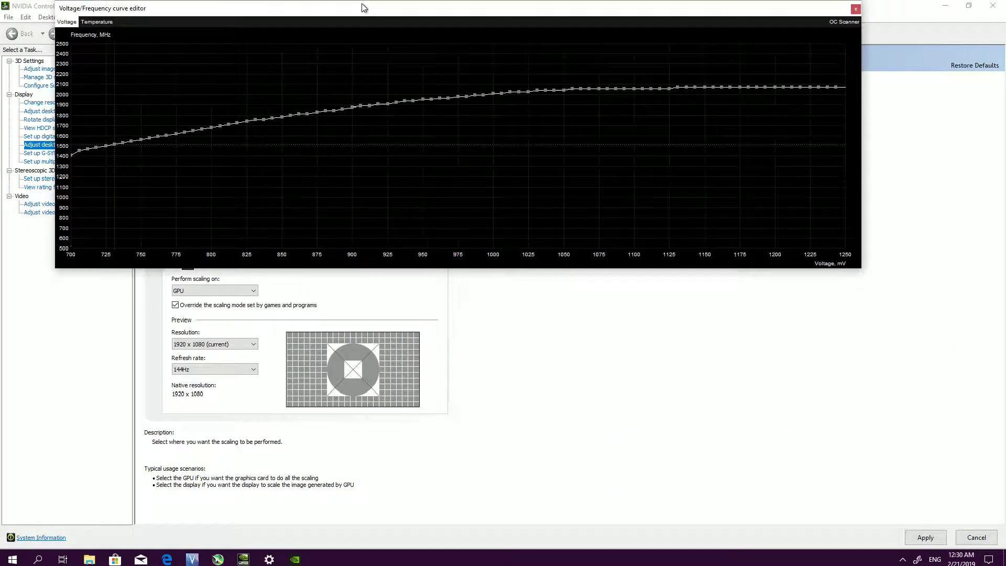
pyautogui.click(925, 538)
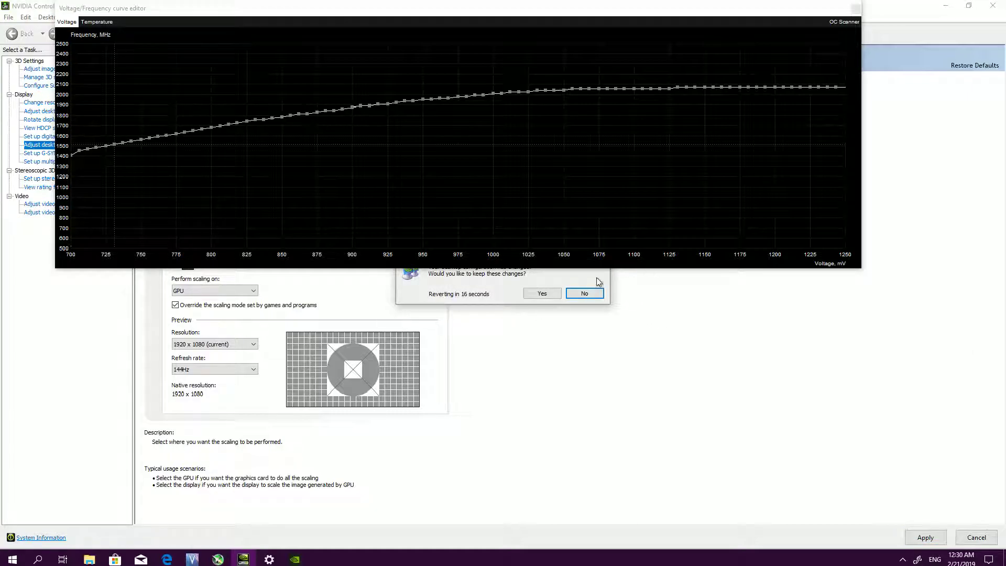
pyautogui.click(541, 294)
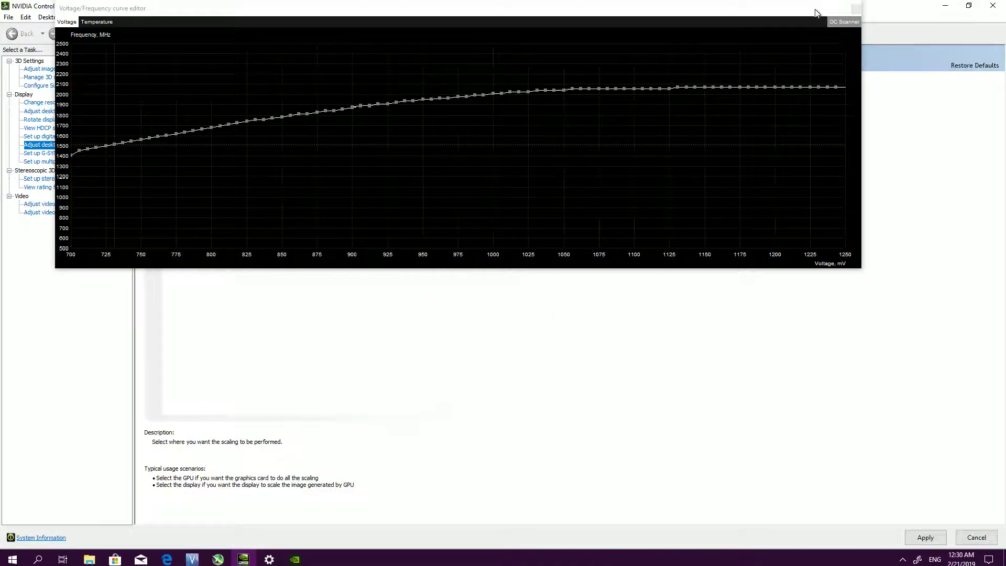
# Minimize the NVIDIA Control Panel and close the Windows display settings
pyautogui.click(945, 6)
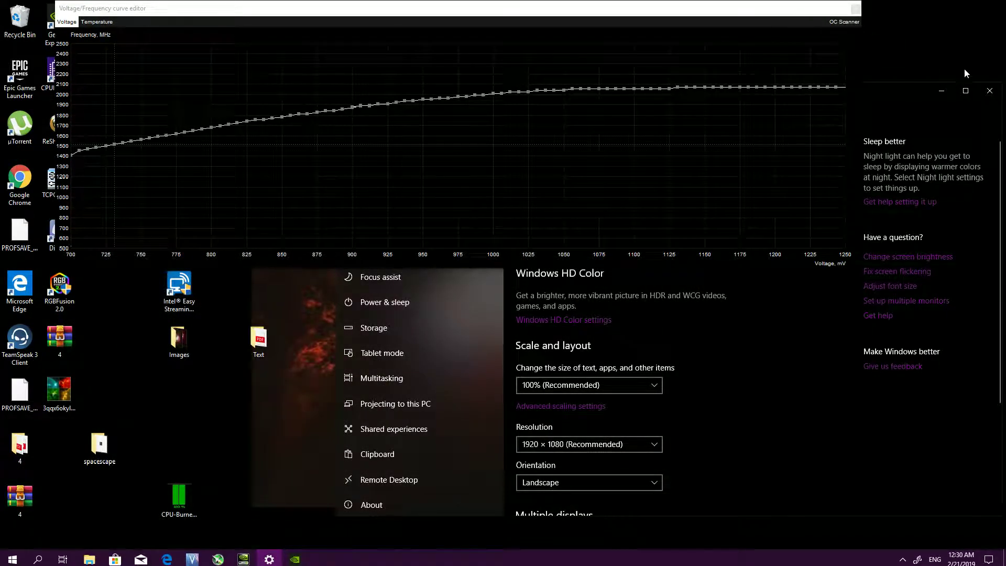
pyautogui.click(989, 91)
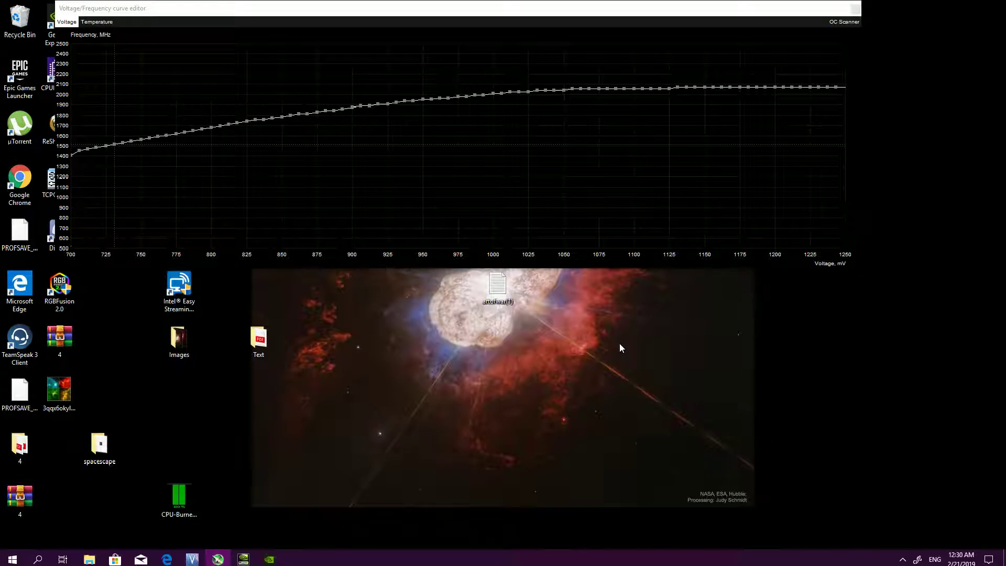
# Bring GeForce Experience back up and close the voltage/frequency curve editor covering it
pyautogui.click(267, 560)
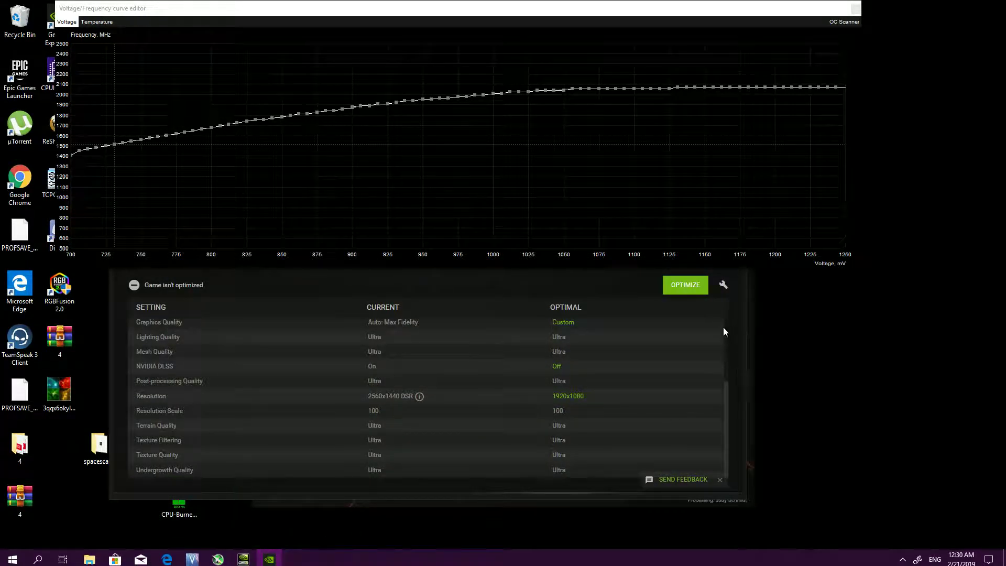
pyautogui.click(856, 9)
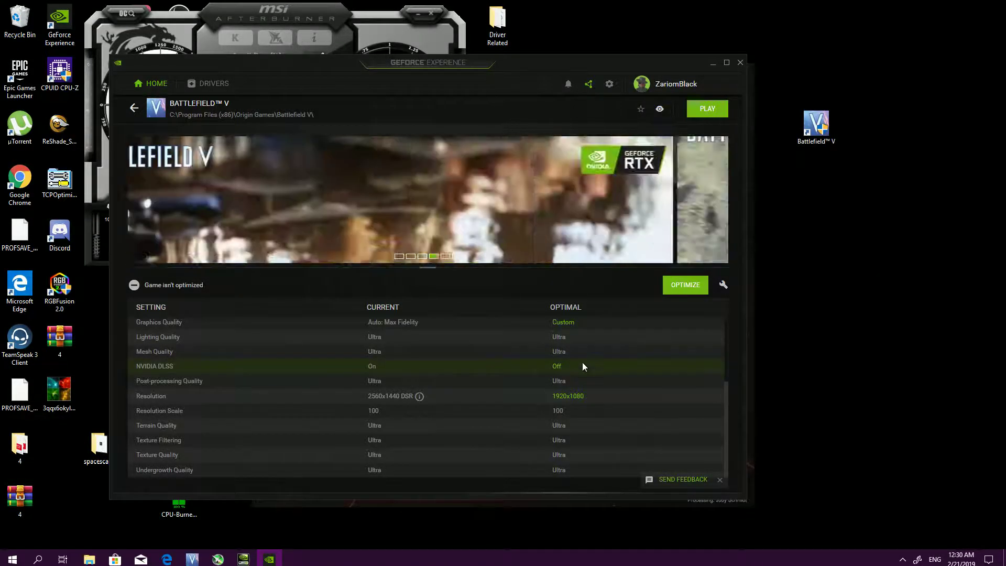
# Try shifting Battlefield V's custom optimization slightly towards performance, and discard the custom settings
pyautogui.click(722, 285)
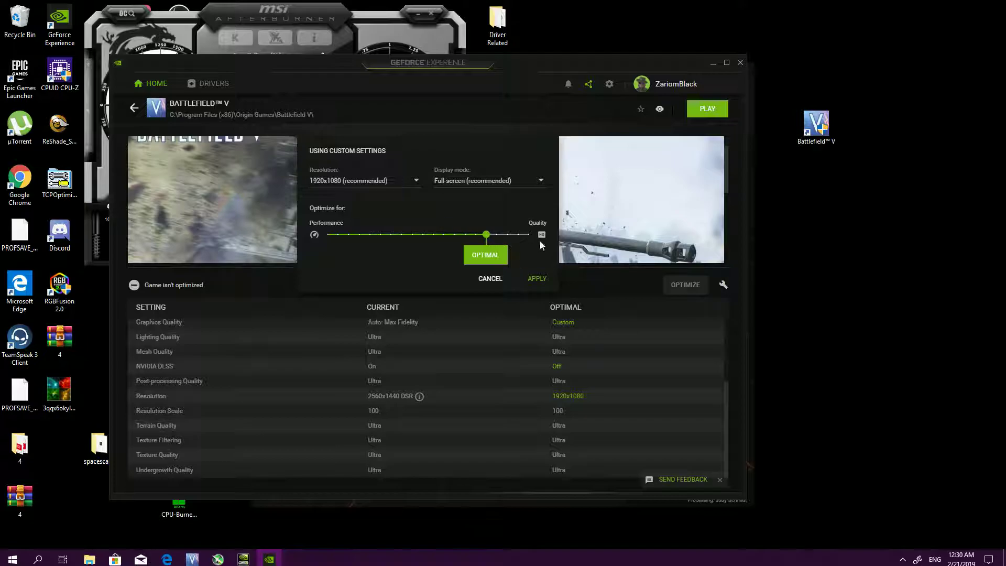
pyautogui.moveTo(483, 239); pyautogui.dragTo(477, 239)
pyautogui.click(487, 236)
pyautogui.click(476, 236)
pyautogui.click(490, 278)
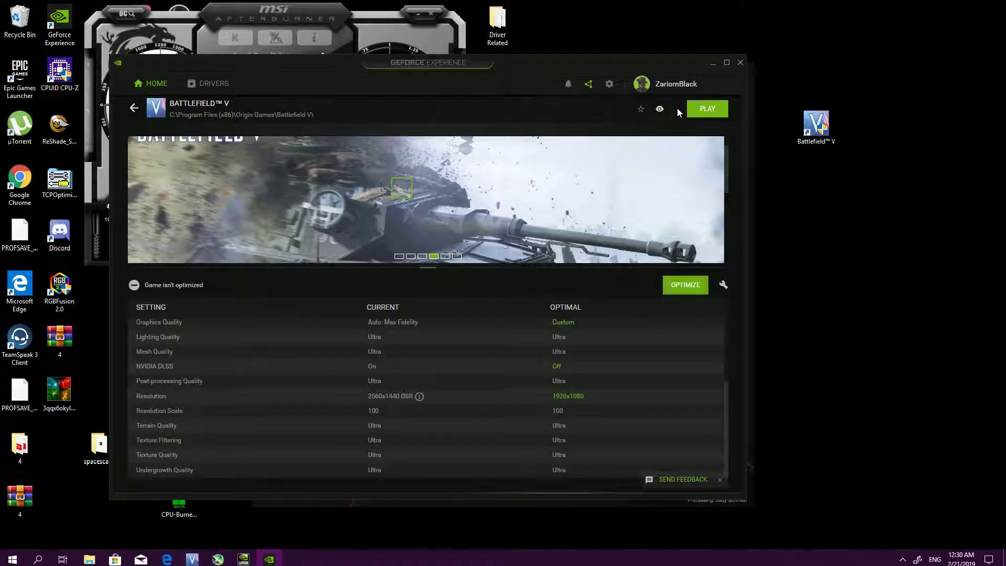
# Close GeForce Experience and refresh the desktop
pyautogui.click(739, 63)
pyautogui.rightClick(615, 170)
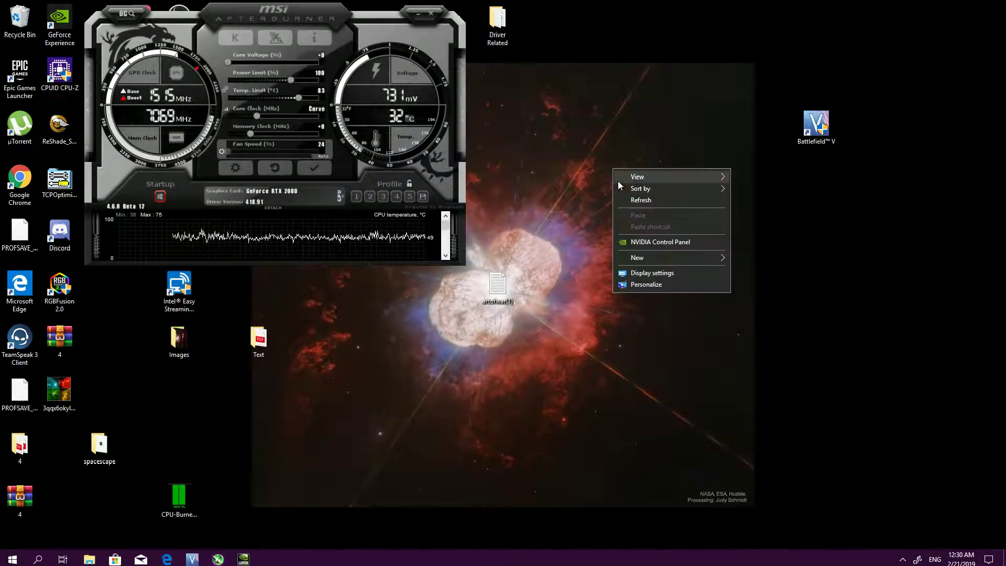
pyautogui.click(652, 203)
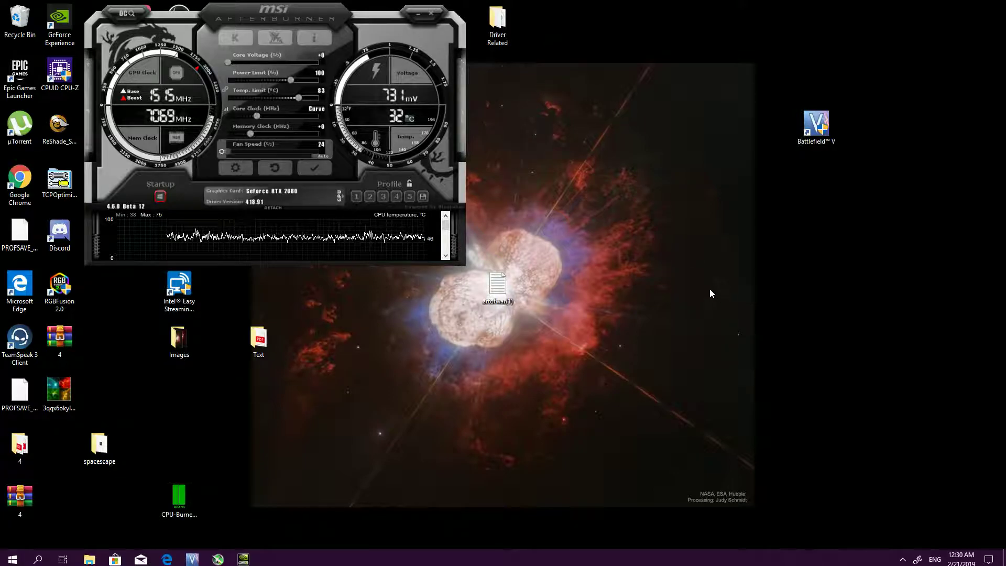
# Dismiss the desktop's context options and open the GeForce Experience in-game overlay
pyautogui.rightClick(567, 201)
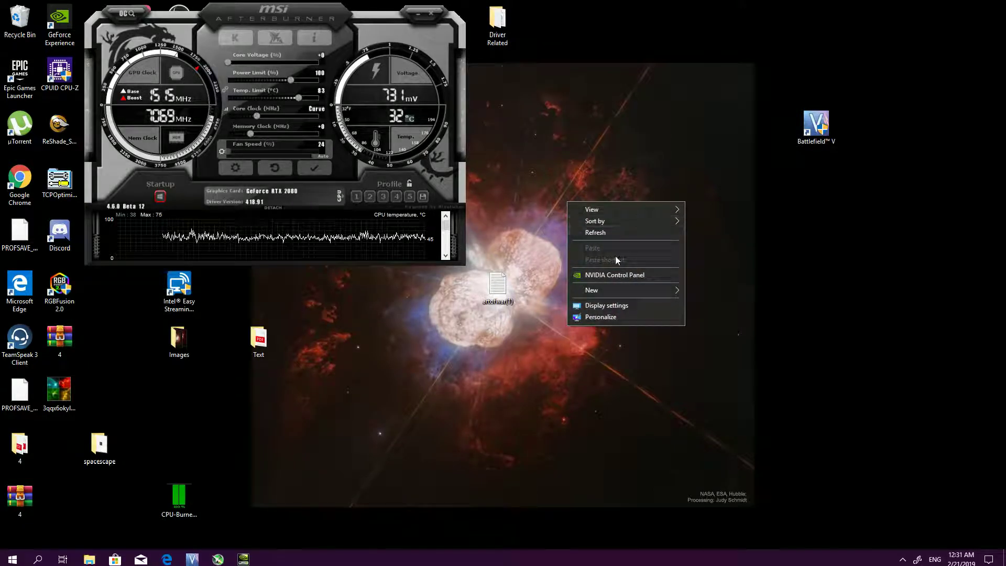
pyautogui.click(793, 198)
pyautogui.hotkey('alt', 'z')
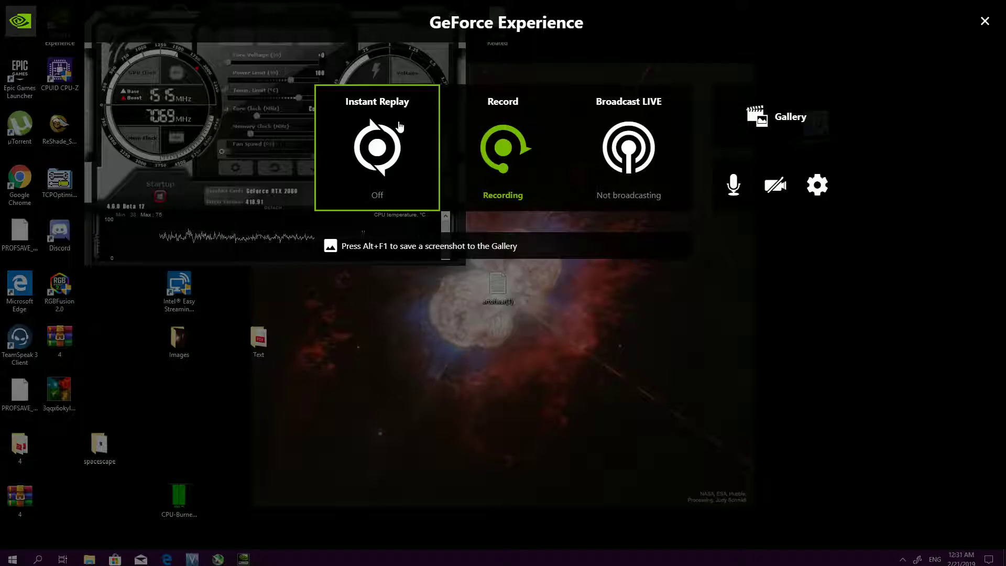
# Close the overlay and check Task Manager's processes by memory usage and its CPU performance graph
pyautogui.hotkey('alt', 'z')
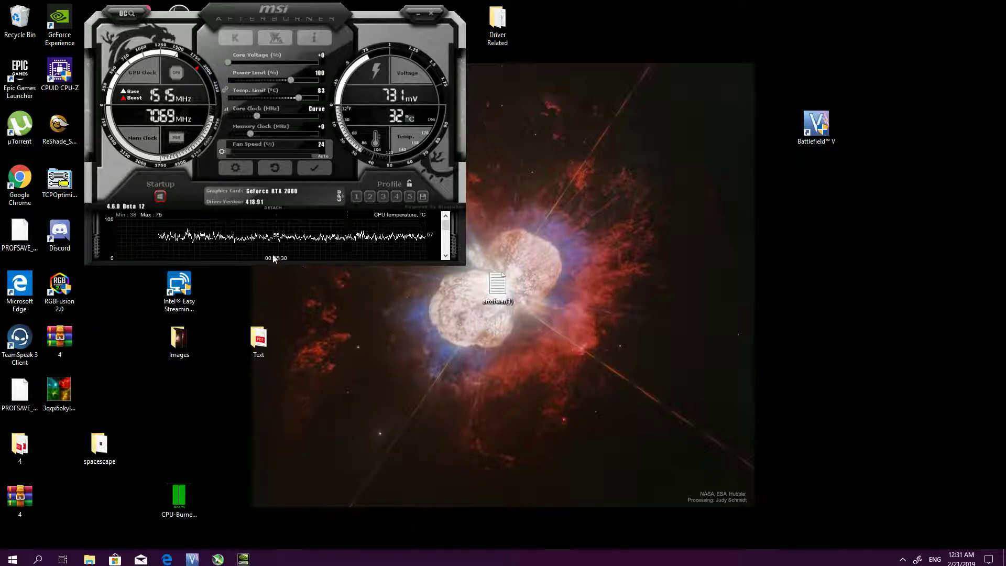
pyautogui.rightClick(11, 559)
pyautogui.click(36, 447)
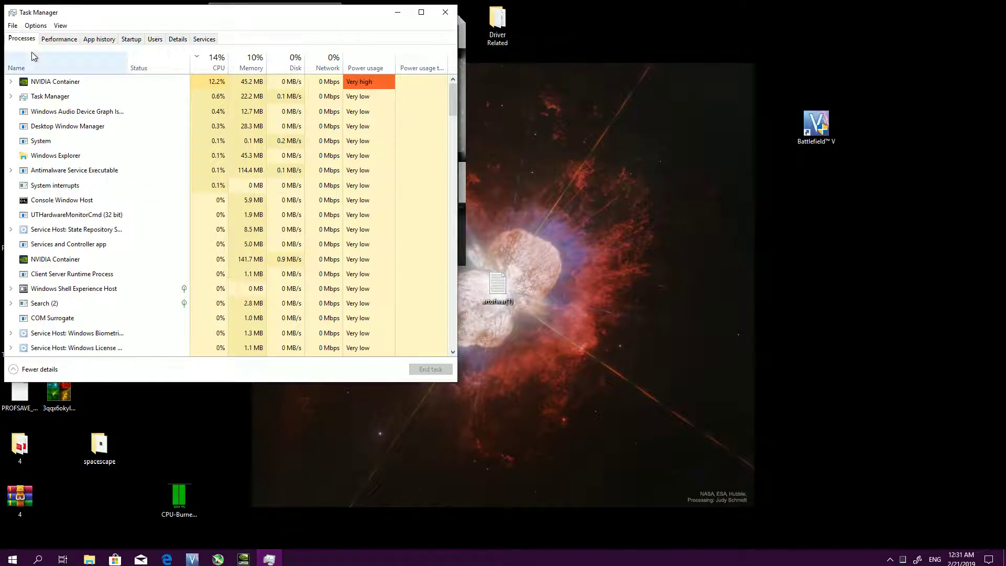
pyautogui.click(249, 63)
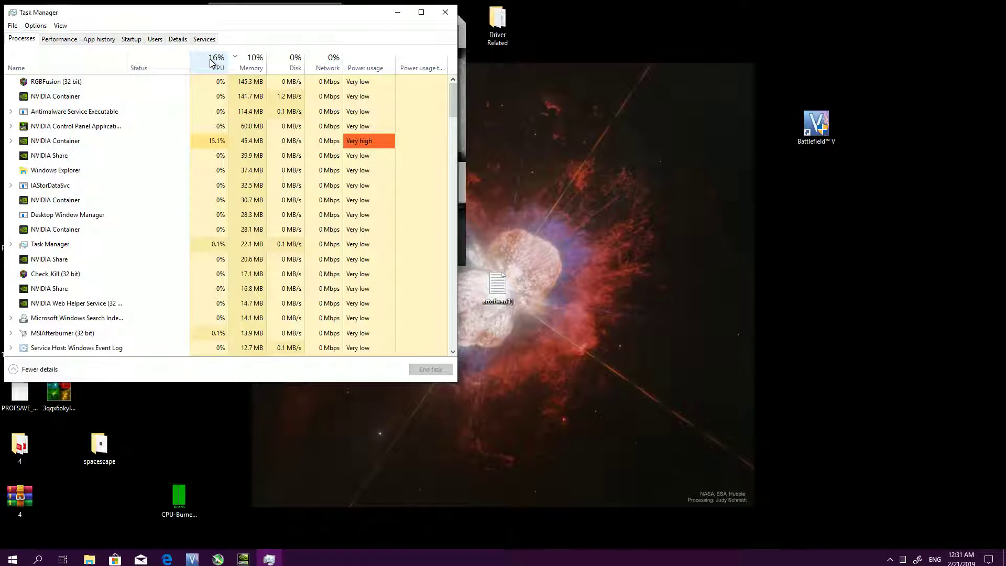
pyautogui.click(58, 41)
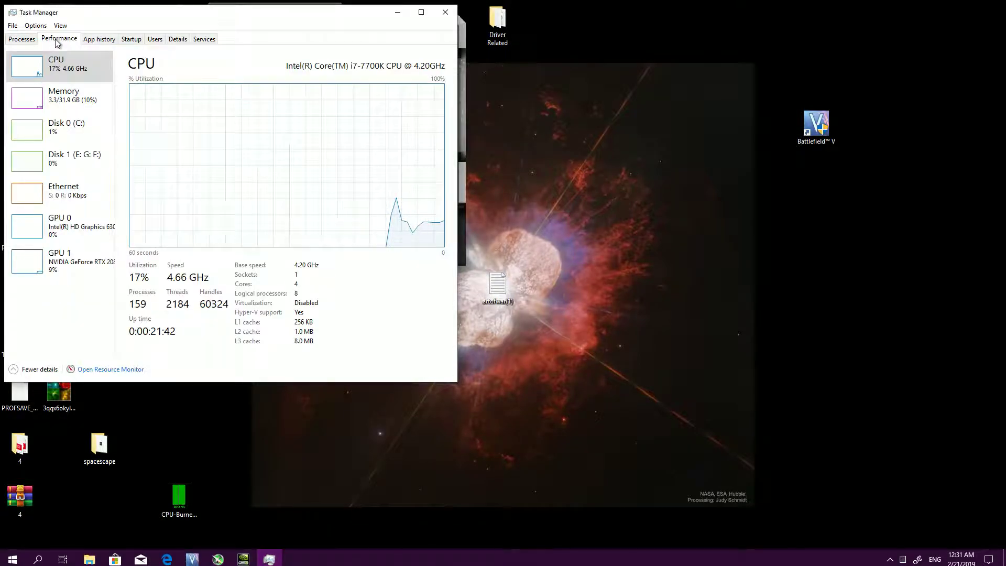
pyautogui.click(445, 11)
# Arrange the voltage/frequency curve editor beneath the MSI Afterburner window and reset the graphics card settings to default
pyautogui.moveTo(257, 21); pyautogui.dragTo(412, 148)
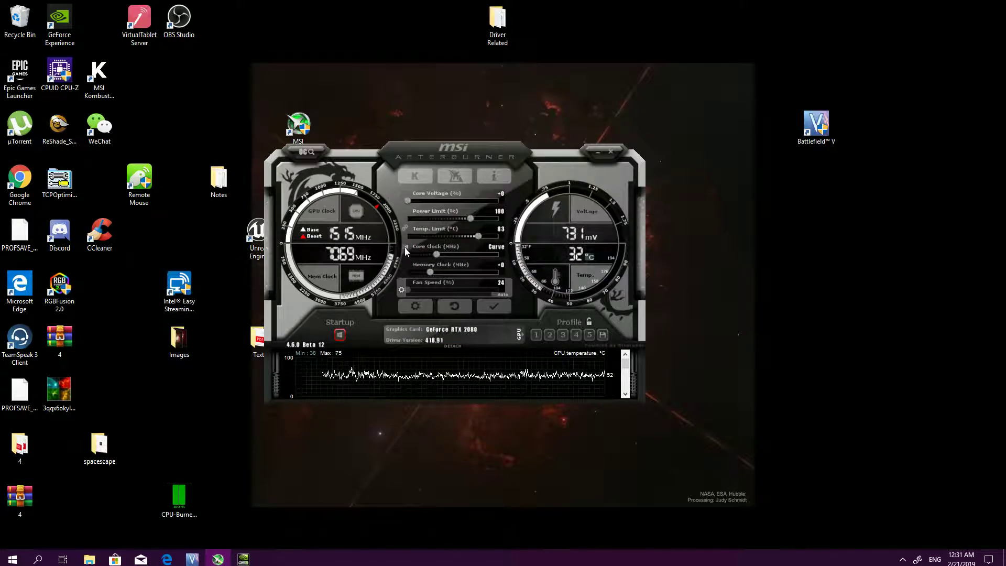
pyautogui.click(405, 247)
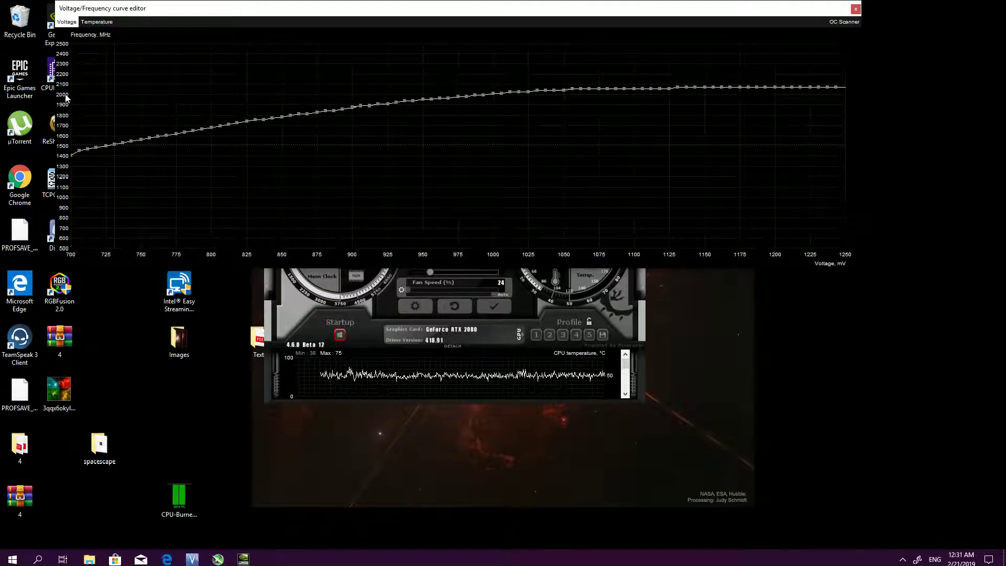
pyautogui.moveTo(448, 14); pyautogui.dragTo(480, 356)
pyautogui.moveTo(465, 150); pyautogui.dragTo(735, 50)
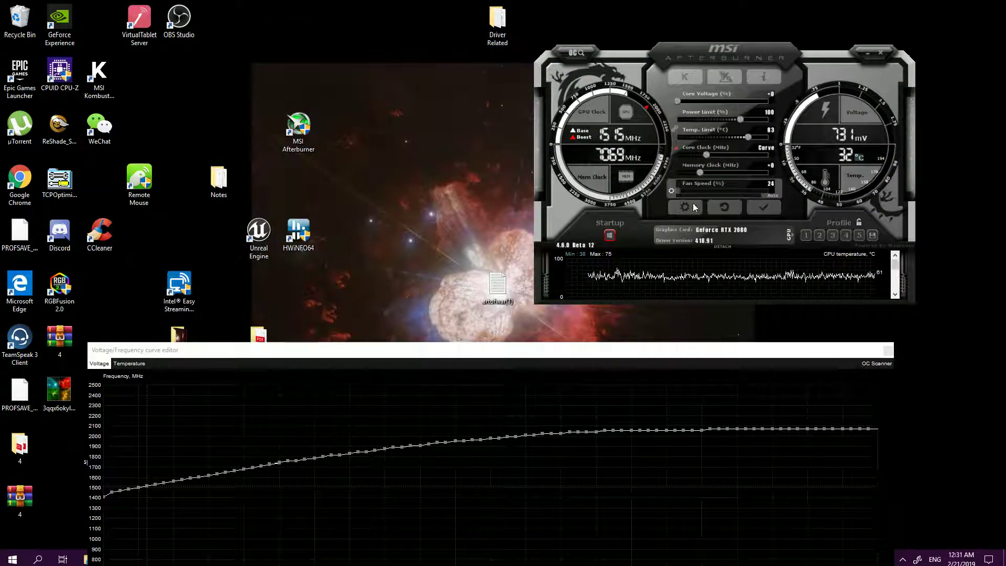
pyautogui.click(726, 207)
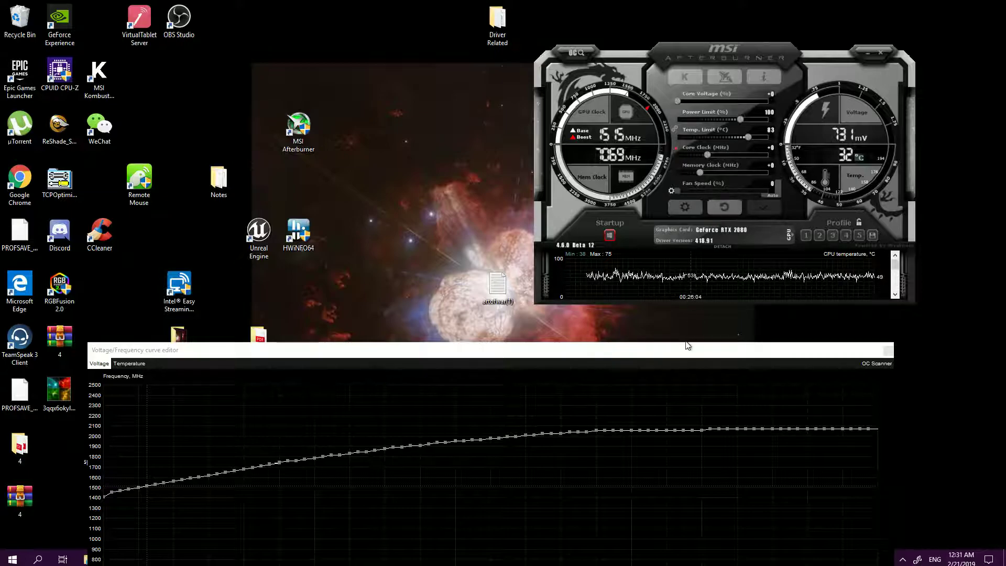
# Reposition the curve editor and Afterburner windows to examine the default curve, and close the curve editor
pyautogui.moveTo(669, 352); pyautogui.dragTo(636, 280)
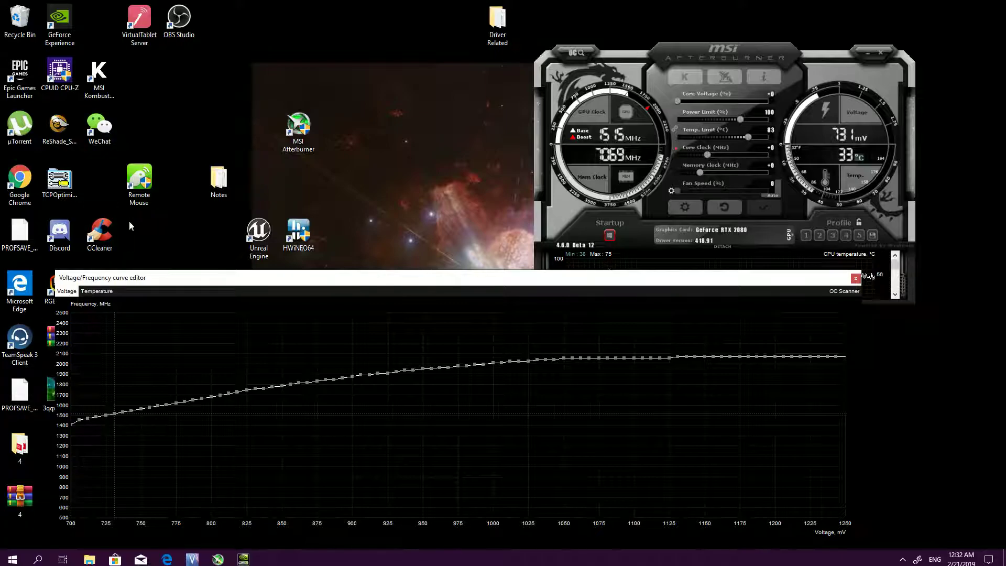
pyautogui.moveTo(221, 285); pyautogui.dragTo(248, 282)
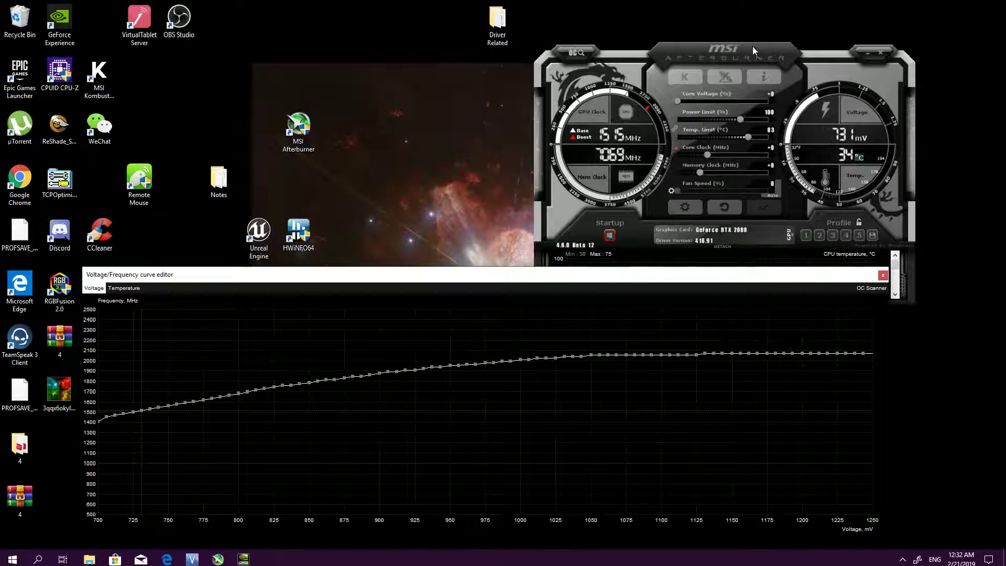
pyautogui.moveTo(757, 48); pyautogui.dragTo(748, 12)
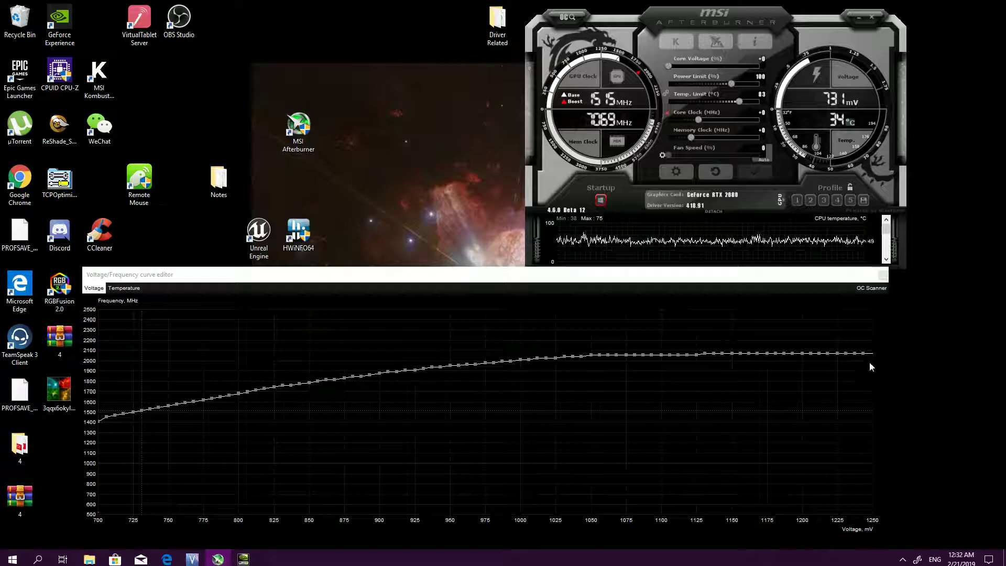
pyautogui.click(883, 276)
# Enable user-defined software automatic fan control with the Custom fan speed curve in the Afterburner properties, and apply it
pyautogui.moveTo(785, 20); pyautogui.dragTo(600, 175)
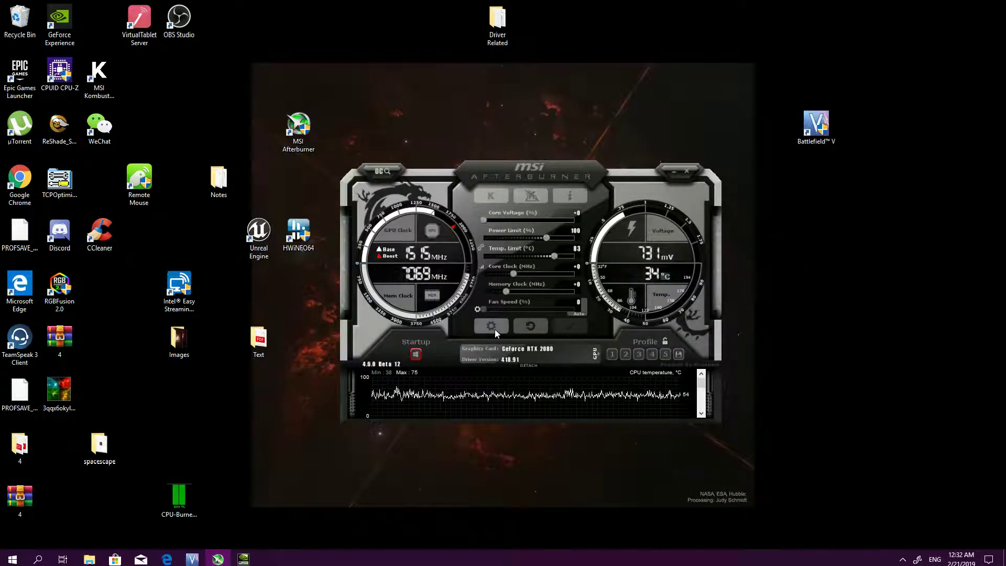
pyautogui.click(493, 327)
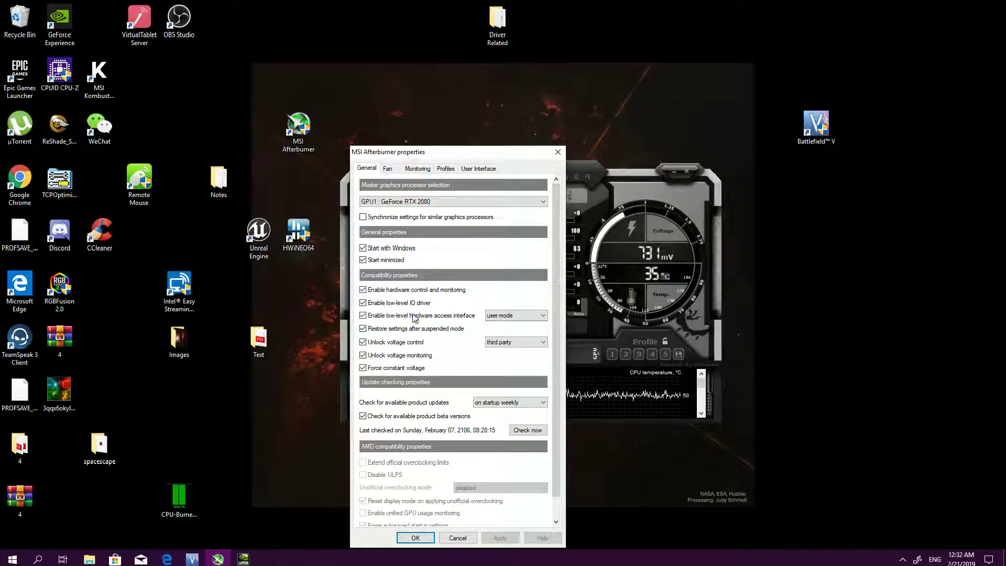
pyautogui.click(388, 168)
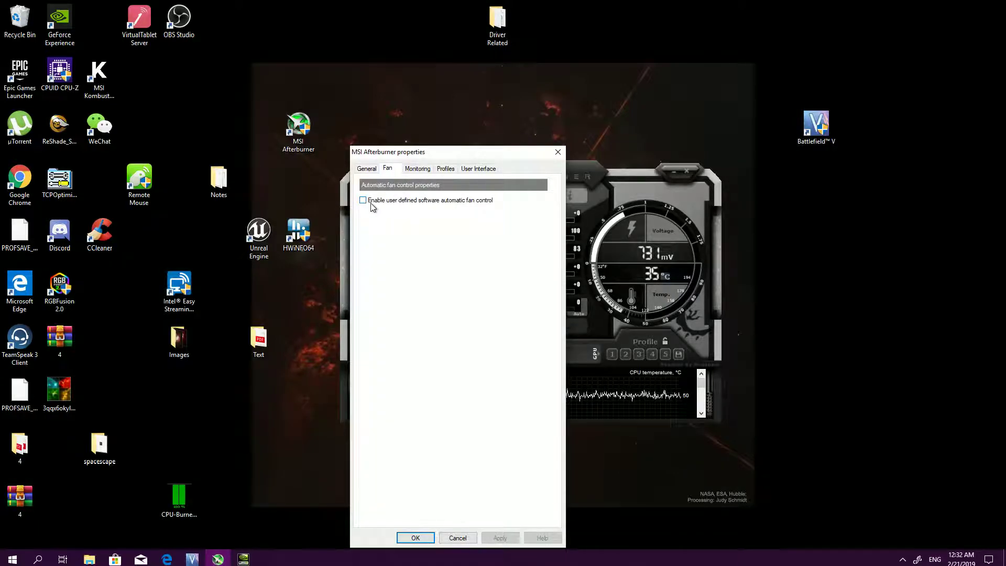
pyautogui.click(363, 201)
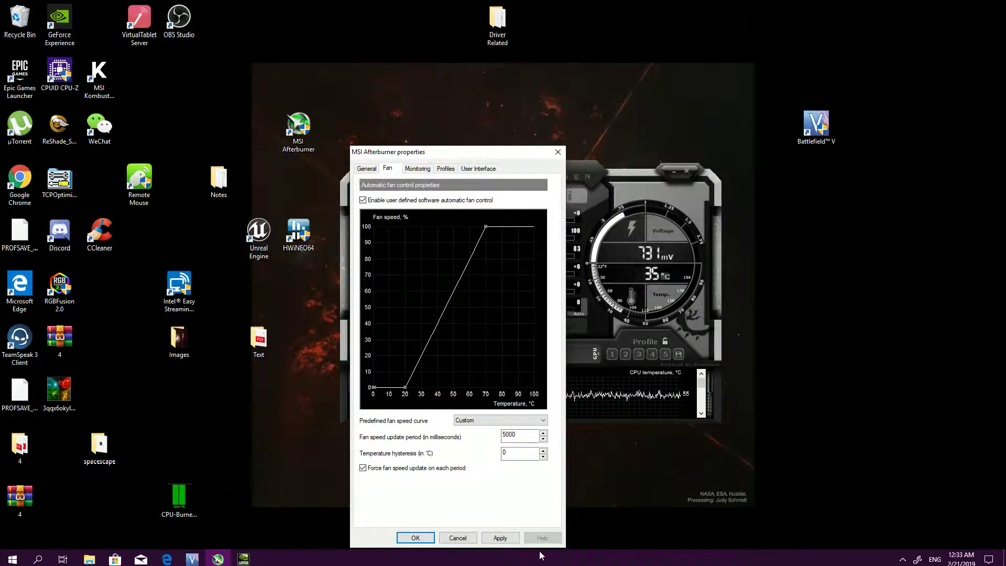
pyautogui.click(499, 538)
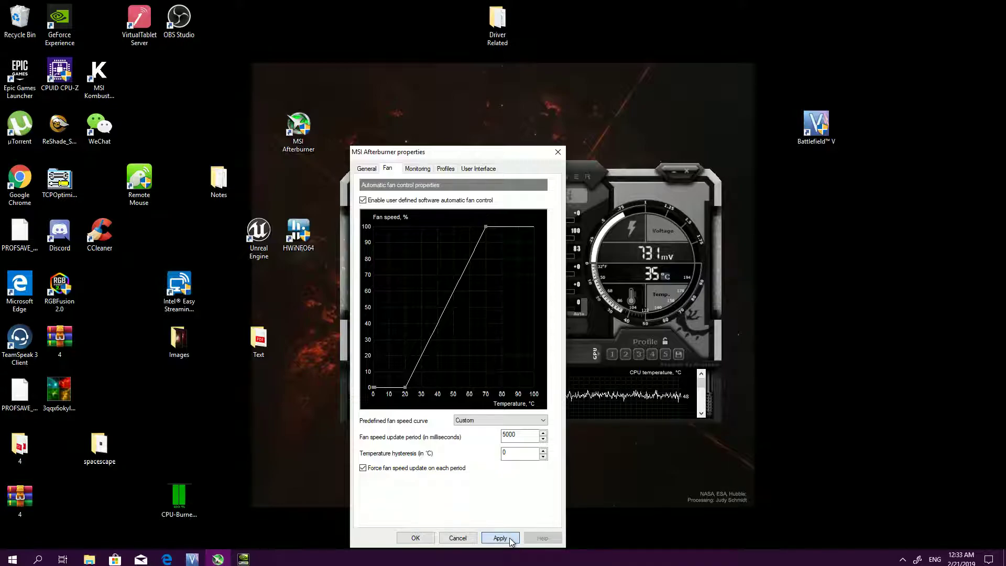
pyautogui.click(509, 539)
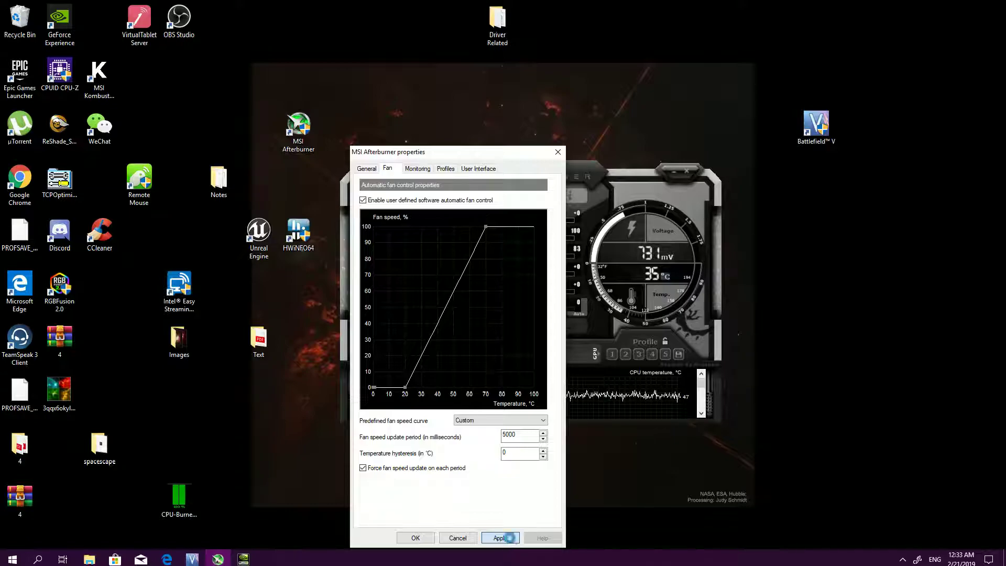
pyautogui.click(414, 539)
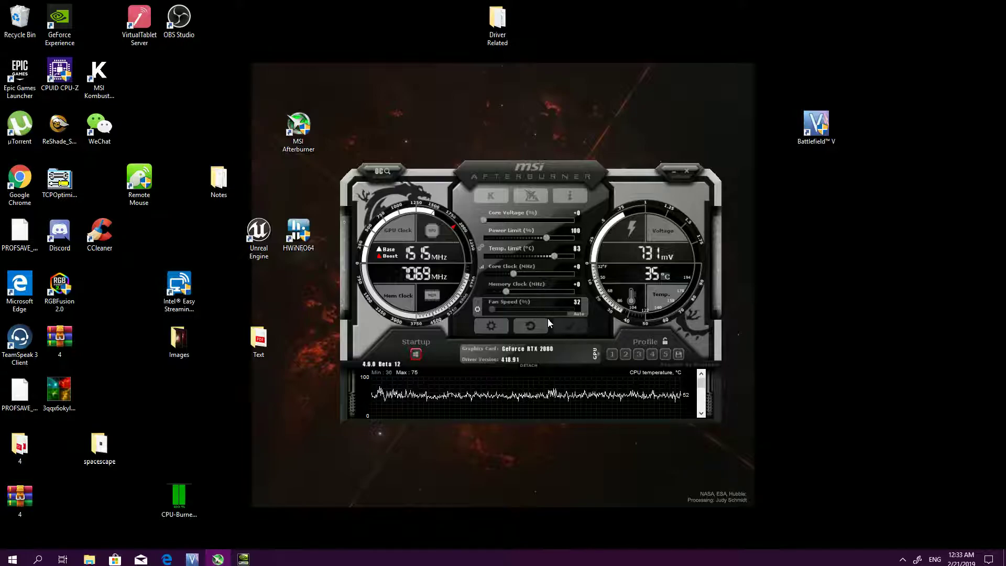
# Reopen the voltage/frequency curve editor and launch the OC Scanner, moving the scanner window clear of Afterburner
pyautogui.hotkey('ctrl', 'f')
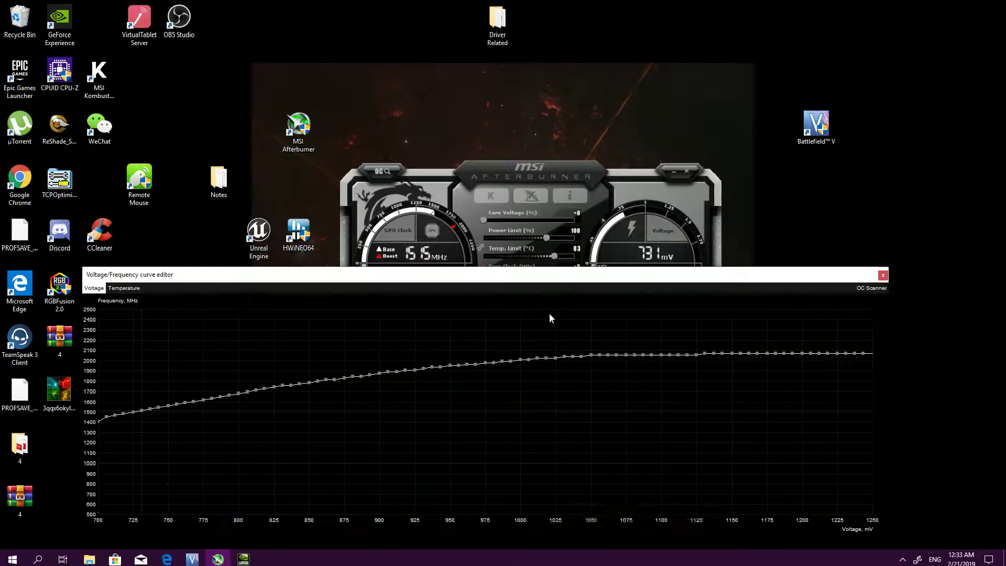
pyautogui.click(873, 288)
pyautogui.moveTo(525, 148); pyautogui.dragTo(187, 12)
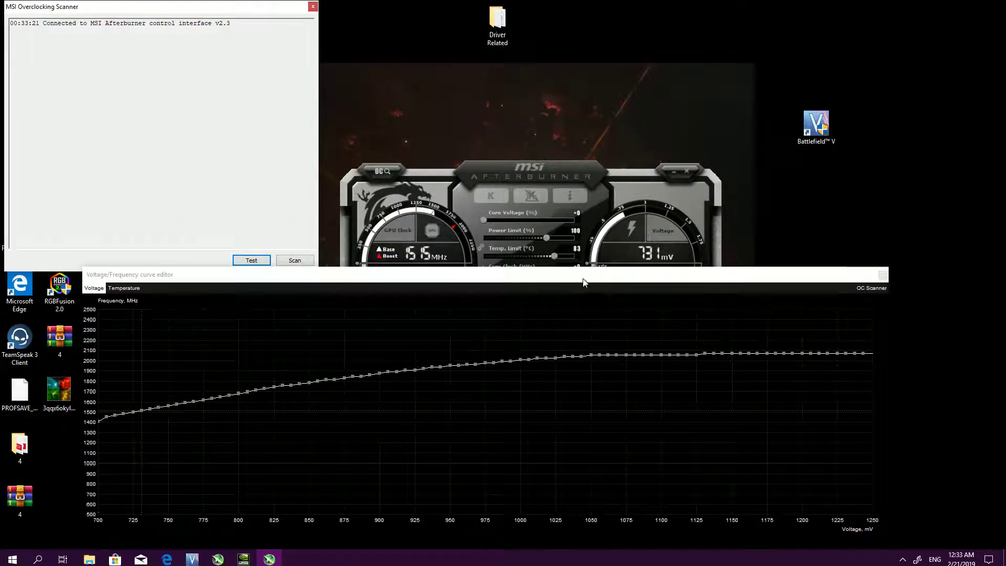
# Arrange the curve editor and the Afterburner window so the full curve and the GPU controls are visible together
pyautogui.moveTo(584, 281); pyautogui.dragTo(660, 290)
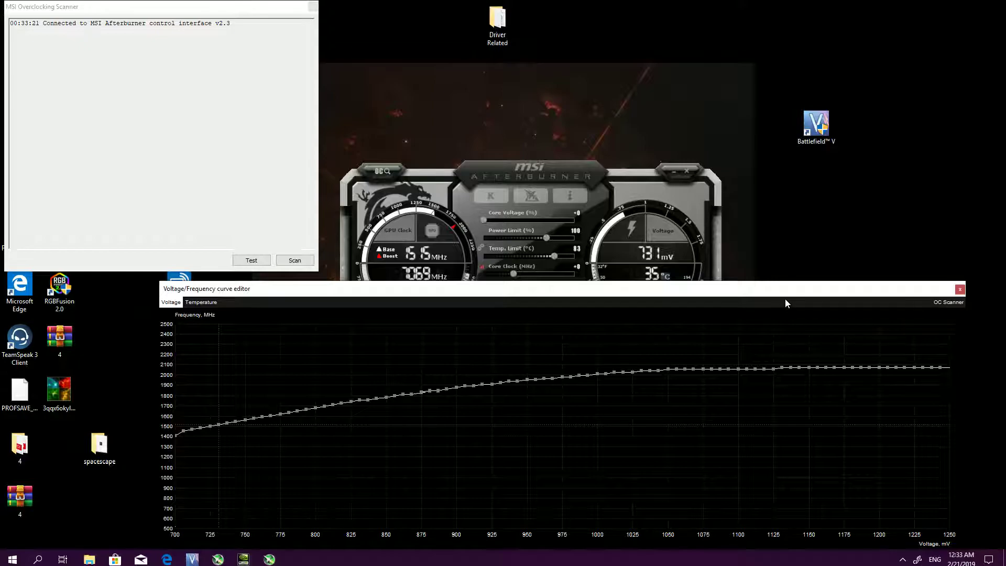
pyautogui.click(960, 289)
pyautogui.click(482, 267)
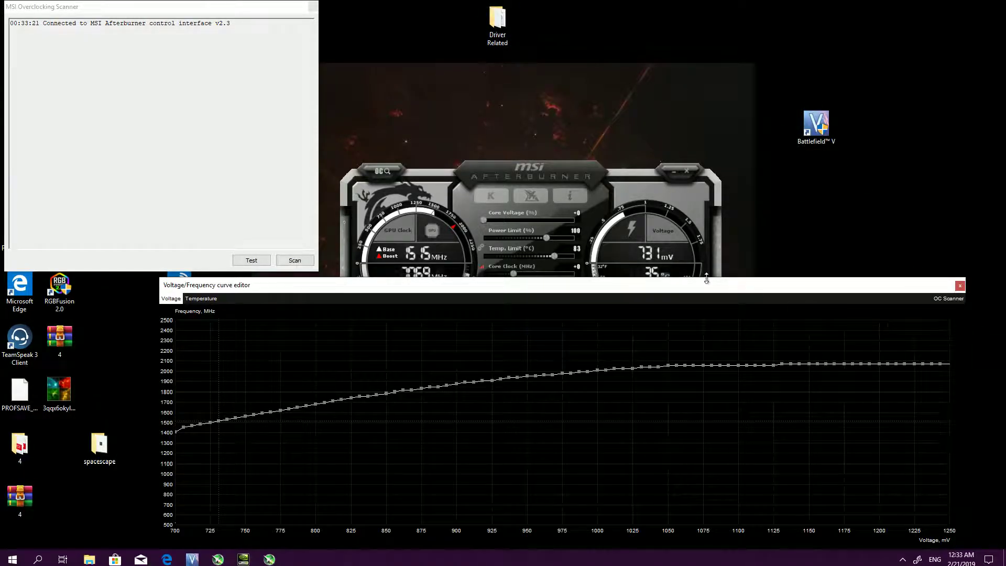
pyautogui.click(372, 173)
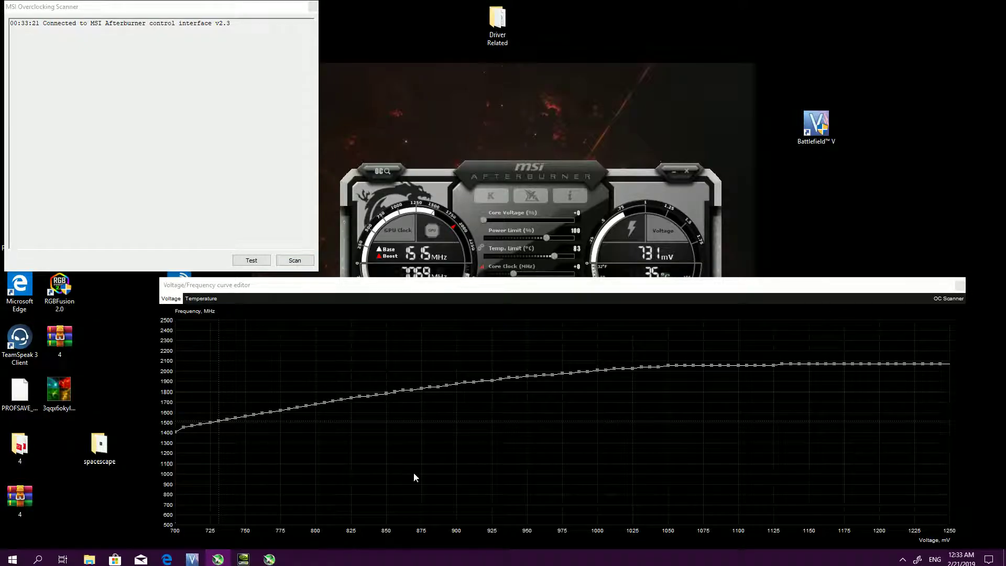
pyautogui.moveTo(589, 173); pyautogui.dragTo(613, 31)
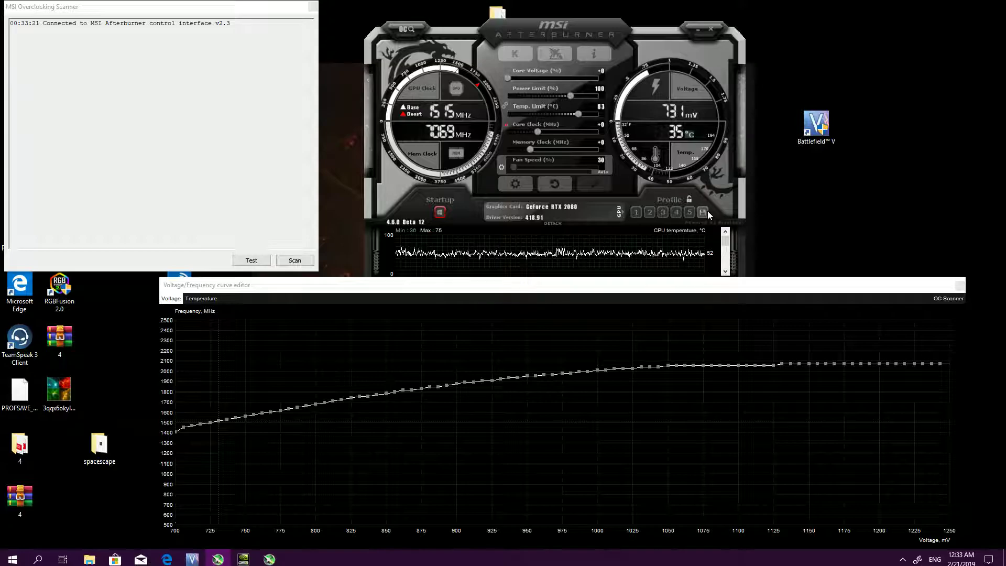
# Inspect individual points on the voltage/frequency curve between 975 mV and 912 mV
pyautogui.click(636, 212)
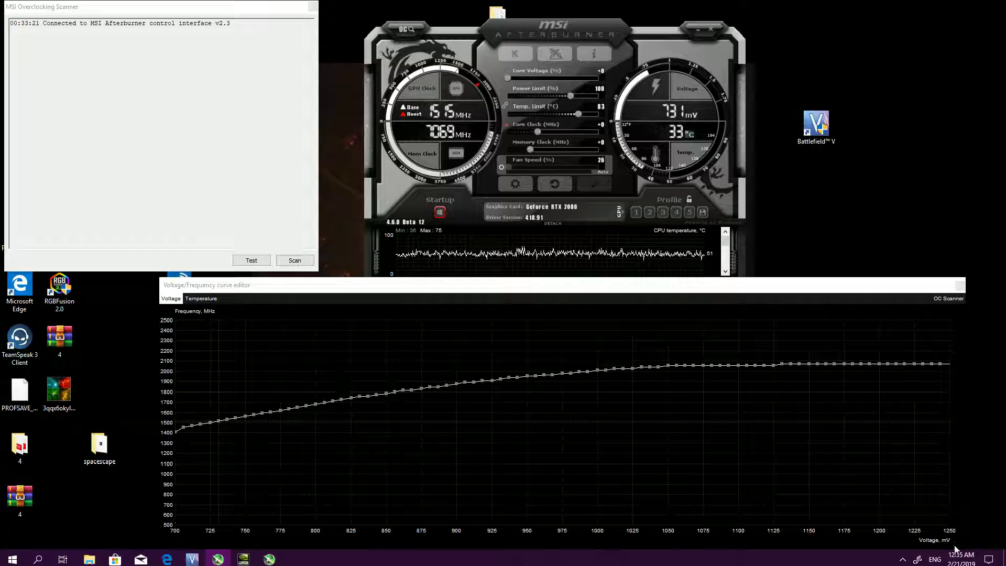
pyautogui.click(563, 375)
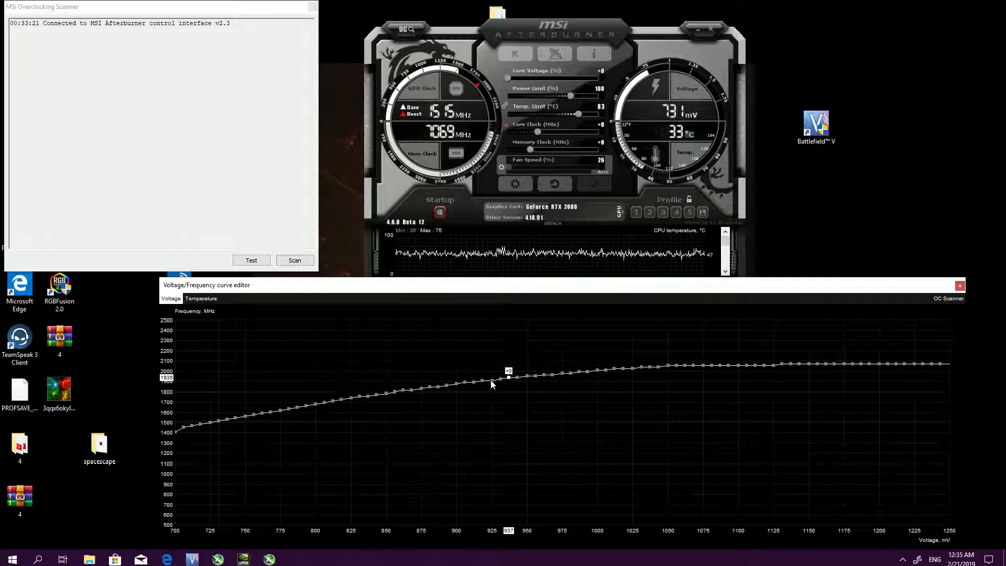
pyautogui.click(474, 383)
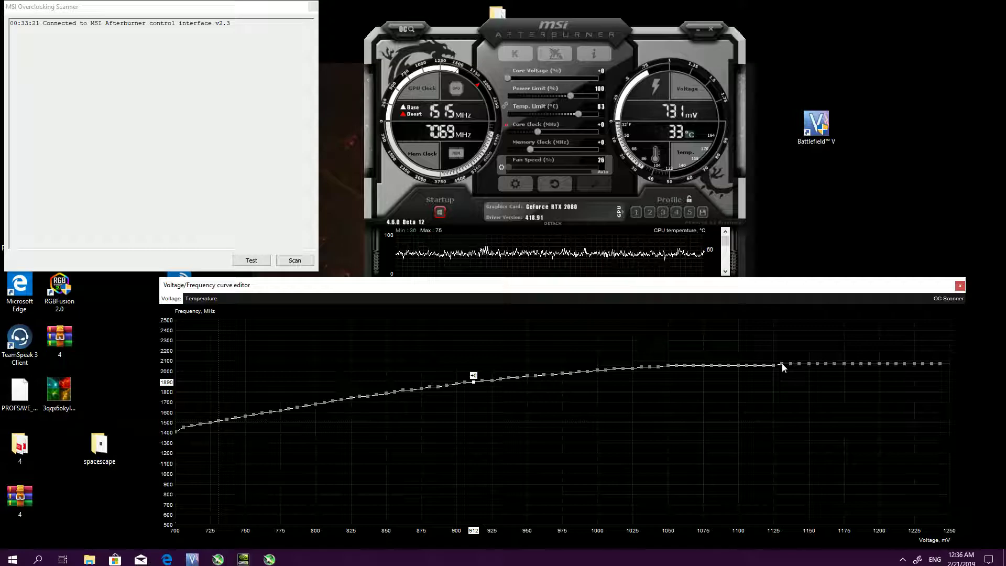
# Lower the curve point at 1131 mV to 2057 MHz and apply the change
pyautogui.moveTo(782, 363); pyautogui.dragTo(782, 365)
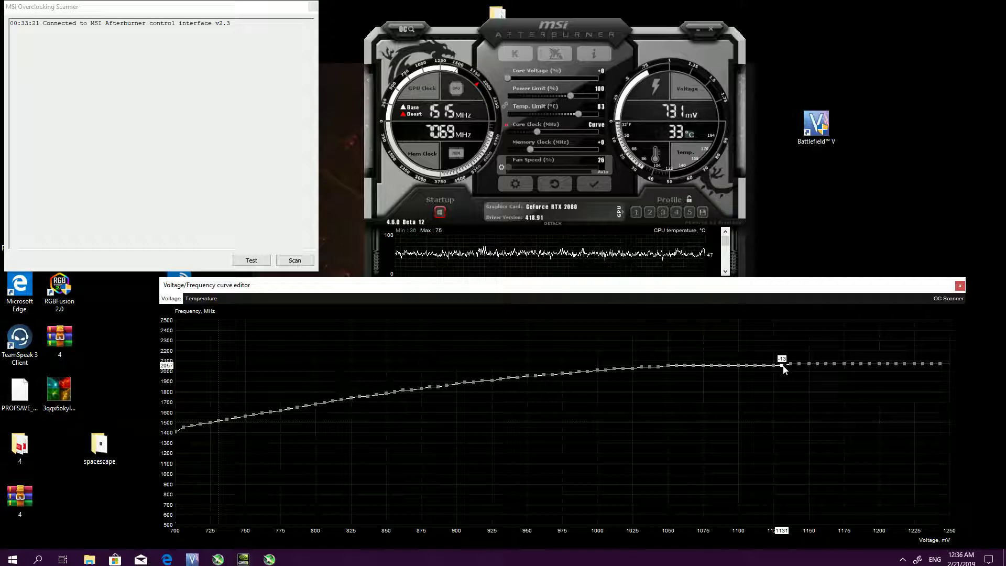
pyautogui.click(601, 184)
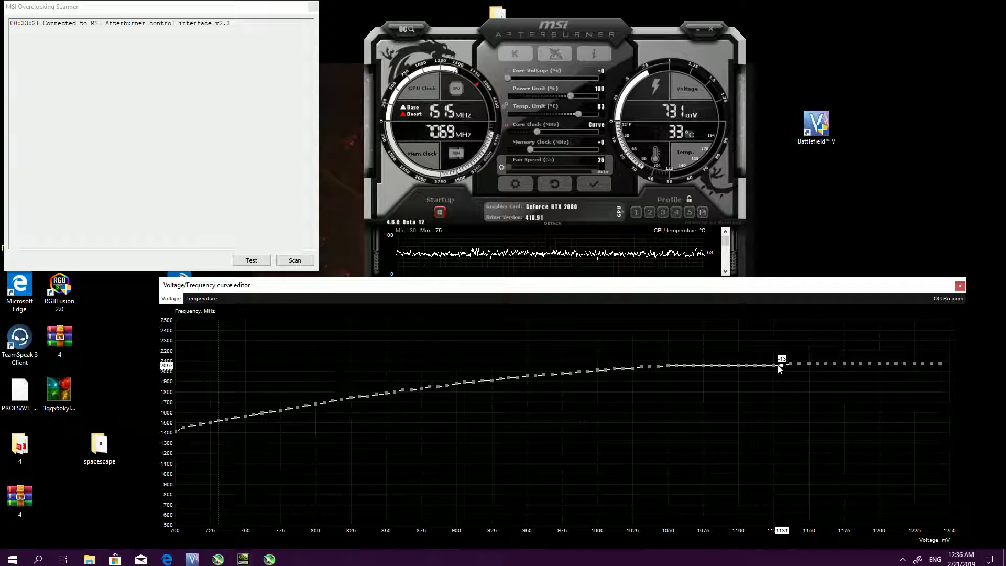
pyautogui.click(605, 183)
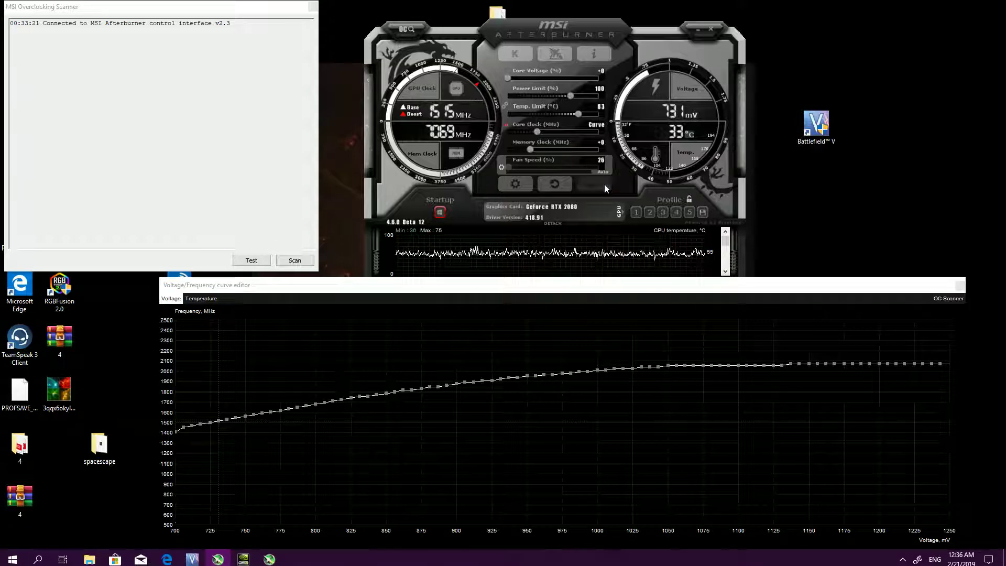
# Lower the 1137 mV curve point to 2062 MHz and the following point slightly, applying each change
pyautogui.click(792, 366)
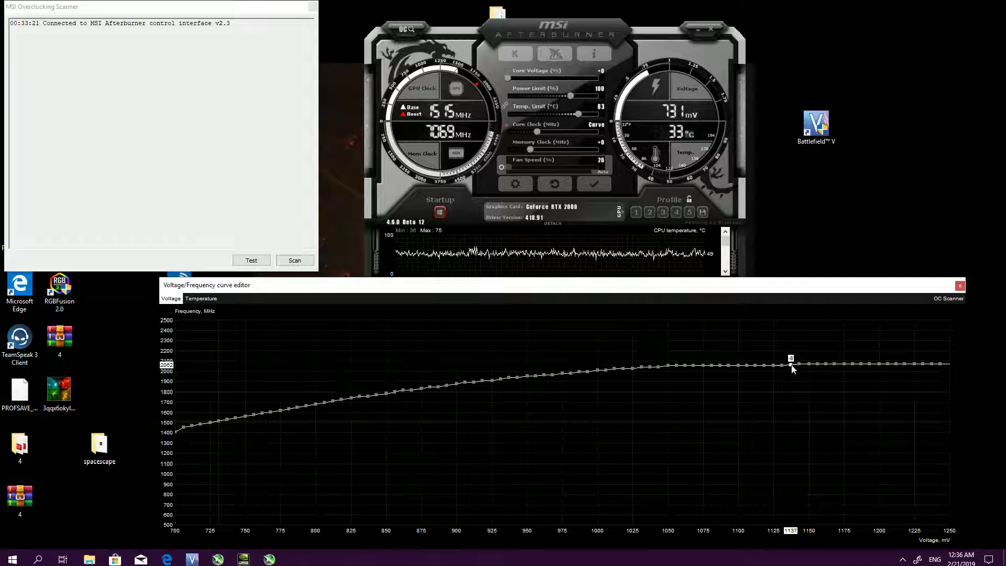
pyautogui.click(600, 188)
pyautogui.moveTo(799, 364); pyautogui.dragTo(800, 369)
pyautogui.click(599, 184)
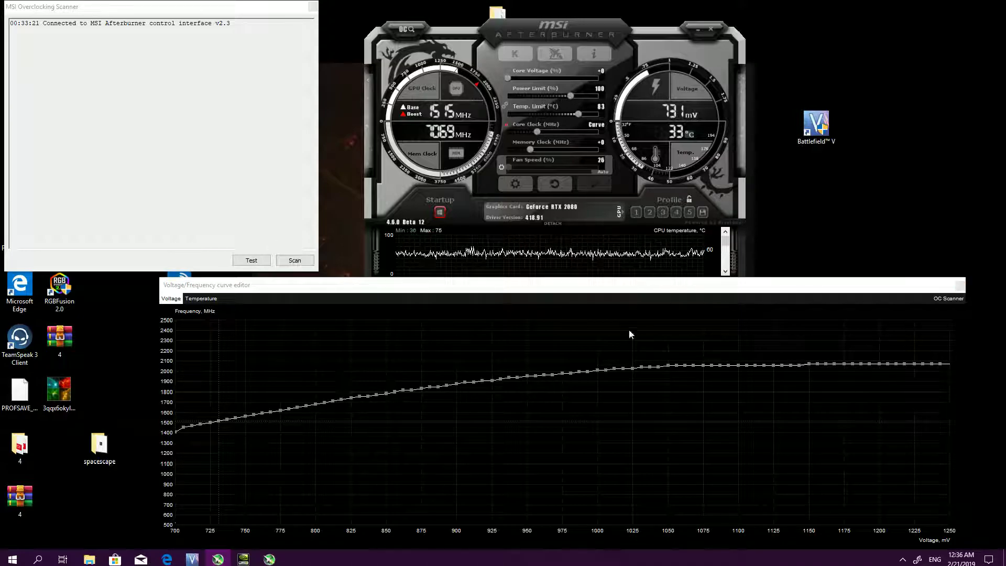
# Check the 900 mV and 912 mV curve points and lower the 918 mV point to 1893 MHz
pyautogui.click(457, 384)
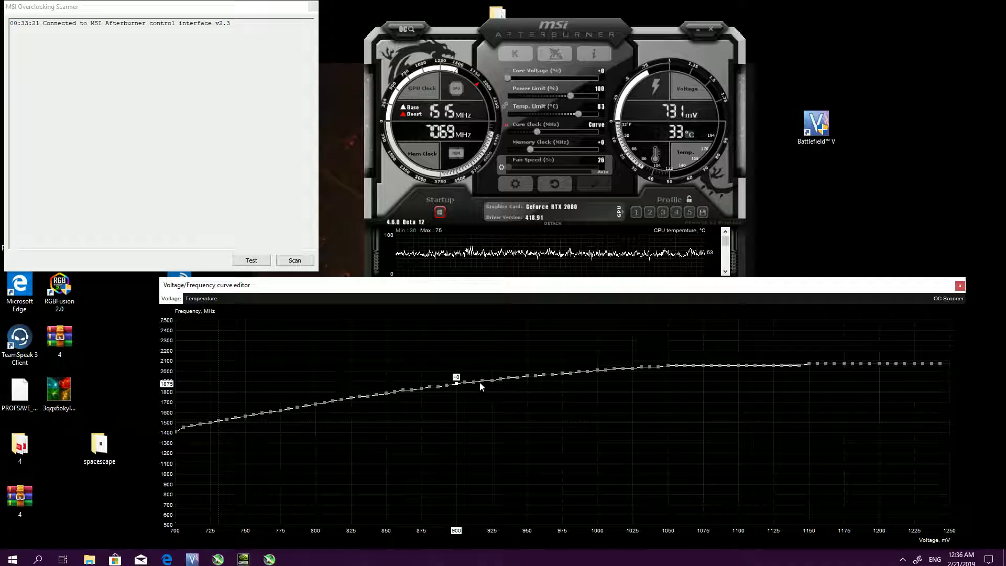
pyautogui.click(475, 384)
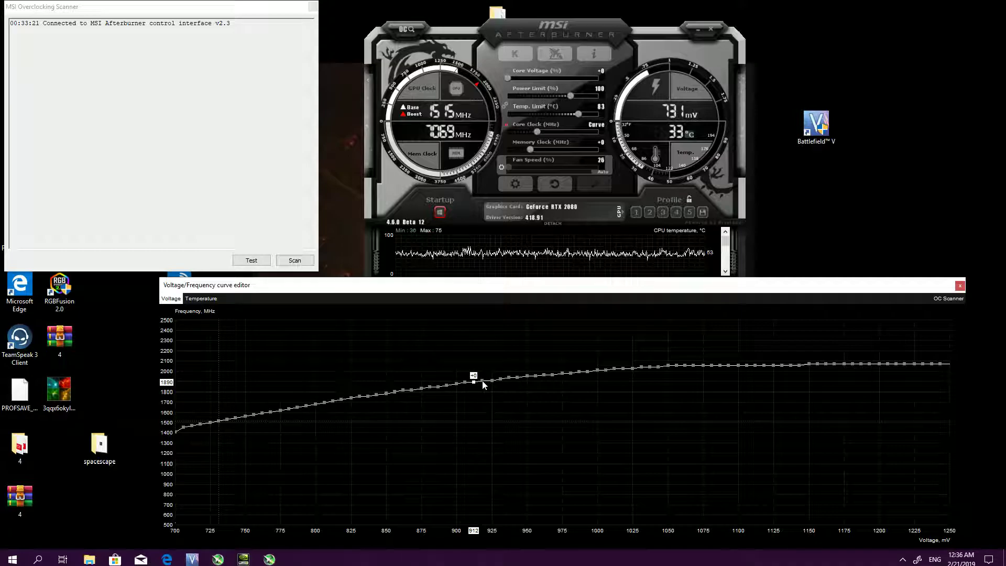
pyautogui.click(483, 382)
pyautogui.moveTo(482, 381); pyautogui.dragTo(482, 382)
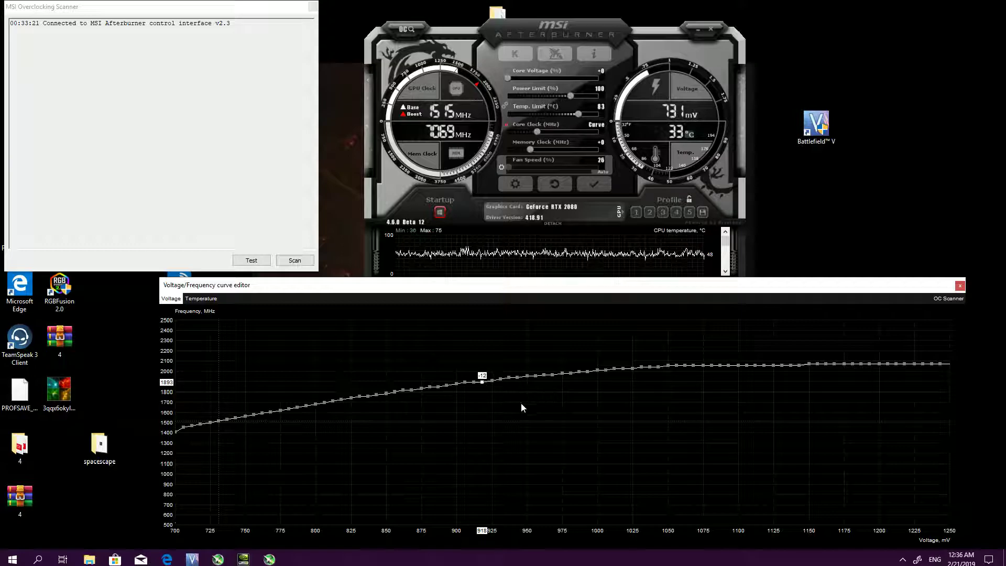
# Resize and reposition the curve editor so it sits below the Afterburner window with the GPU controls uncovered
pyautogui.moveTo(589, 283); pyautogui.dragTo(564, 282)
pyautogui.moveTo(160, 428); pyautogui.dragTo(537, 493)
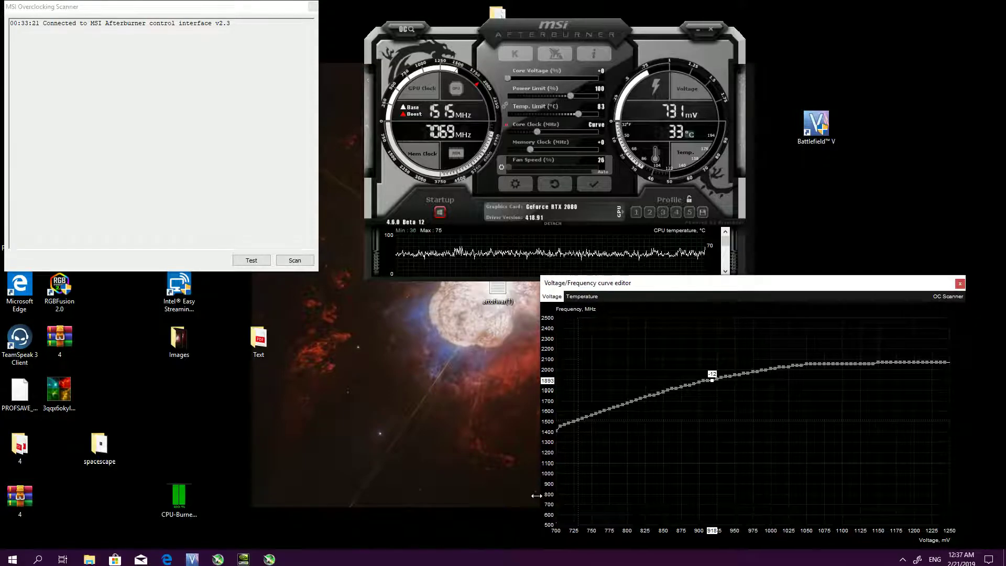
pyautogui.moveTo(811, 276); pyautogui.dragTo(641, 307)
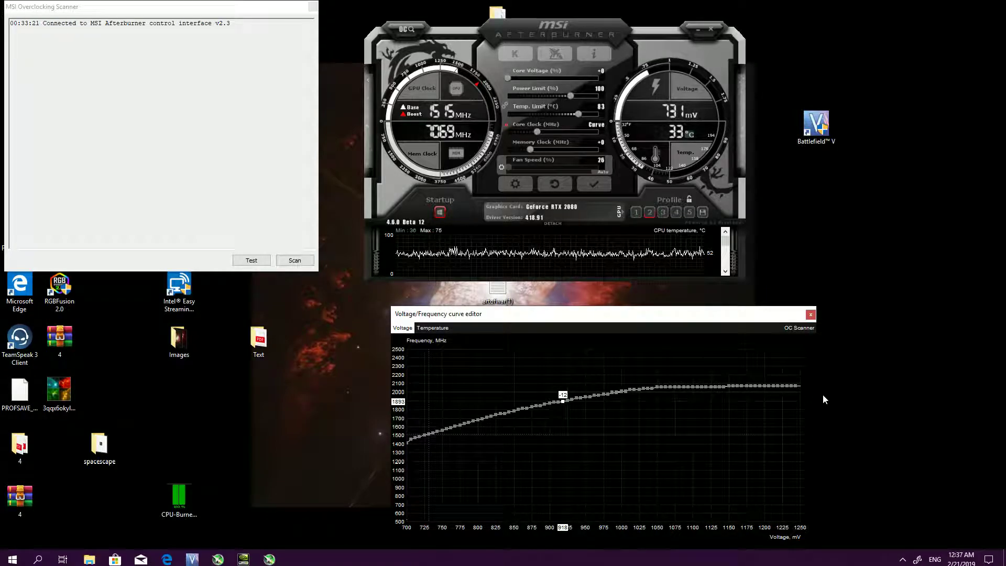
pyautogui.moveTo(816, 400); pyautogui.dragTo(957, 399)
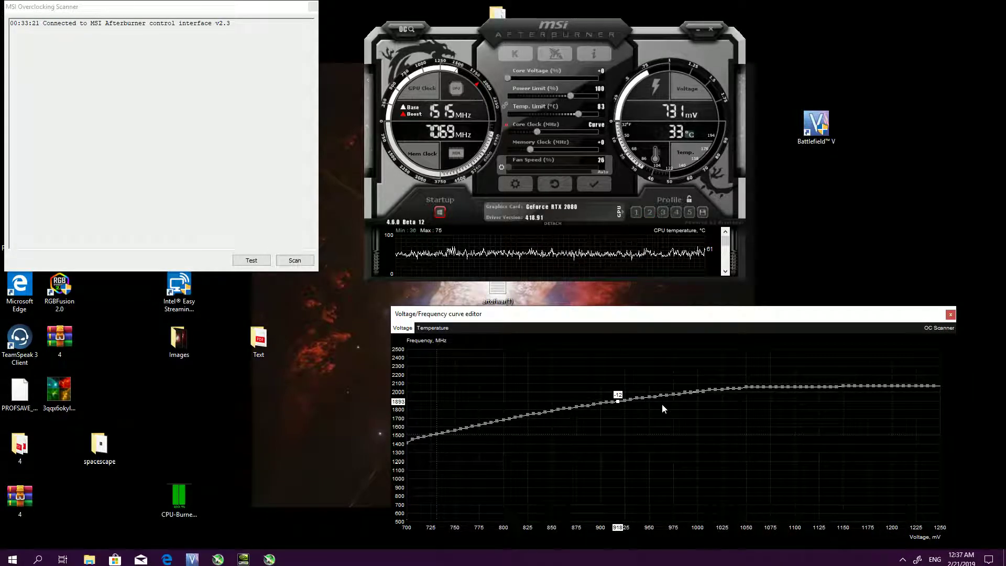
# Lower the 918 mV curve point to 1890 MHz, enlarge the curve editor, and apply the change
pyautogui.click(615, 402)
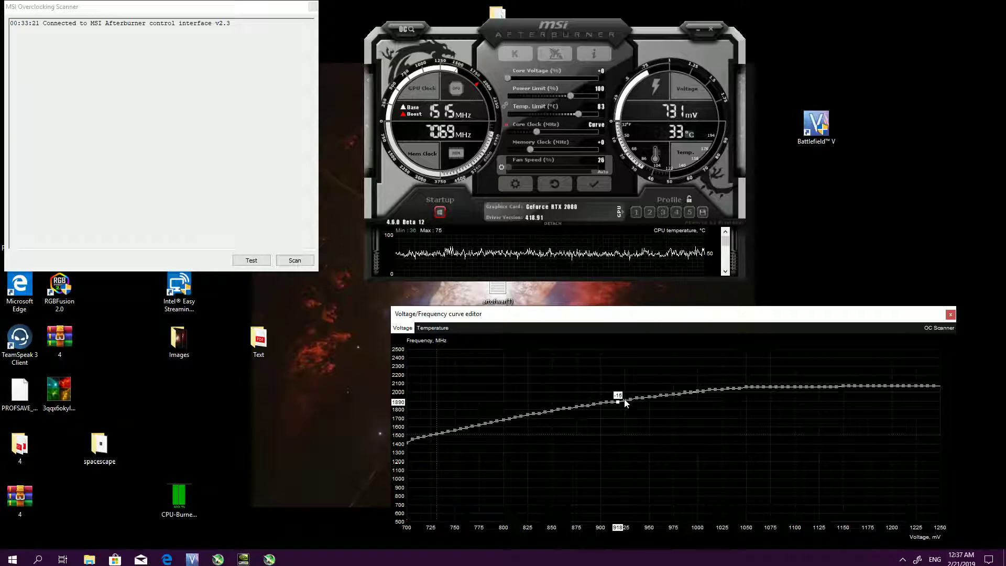
pyautogui.moveTo(385, 305); pyautogui.dragTo(149, 233)
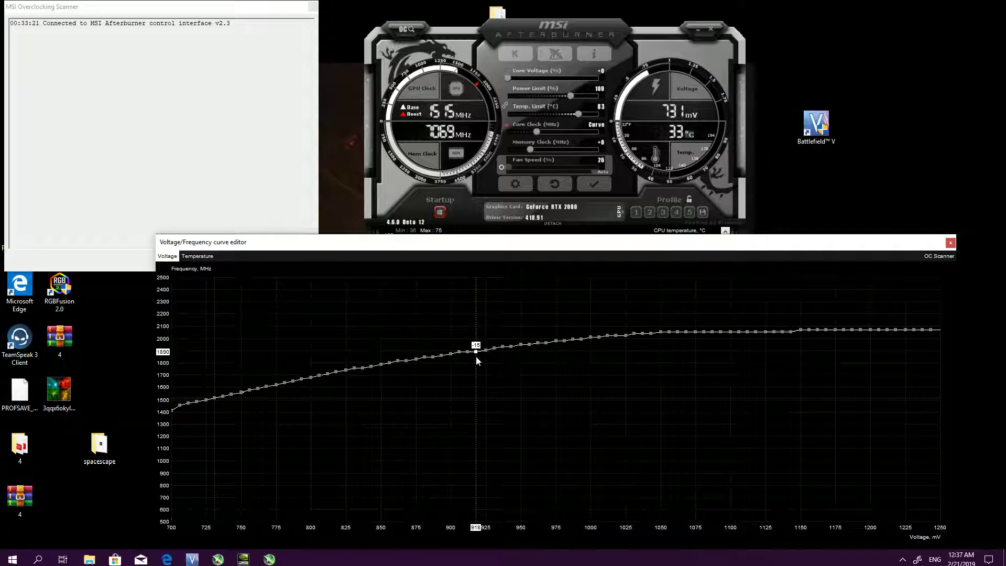
pyautogui.click(596, 184)
# Lower the 925 mV curve point to 1890 MHz, compare it with the neighbouring lower-voltage points, and apply the change
pyautogui.moveTo(486, 350); pyautogui.dragTo(487, 355)
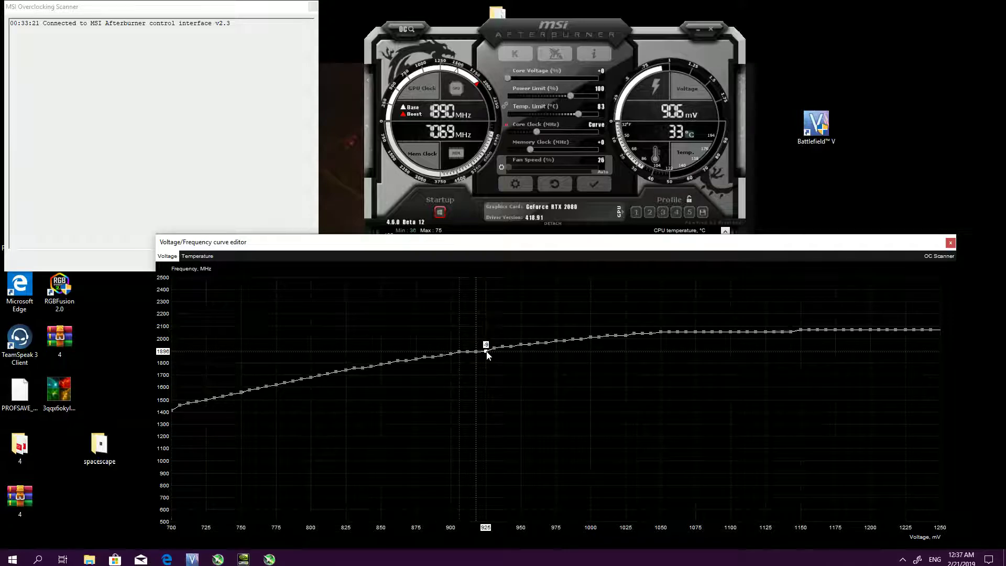
pyautogui.click(467, 352)
pyautogui.click(459, 352)
pyautogui.click(477, 351)
pyautogui.click(593, 184)
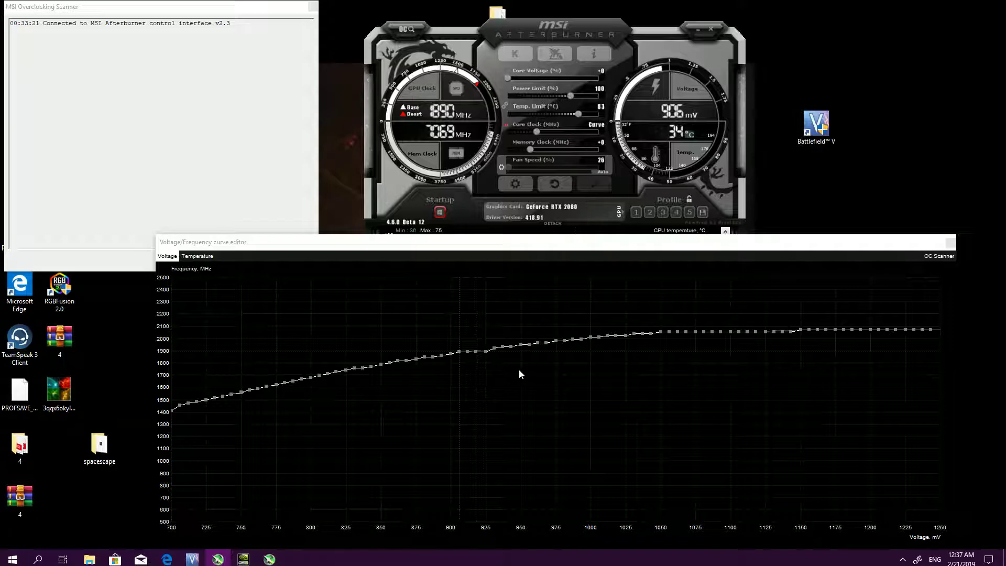
pyautogui.click(486, 351)
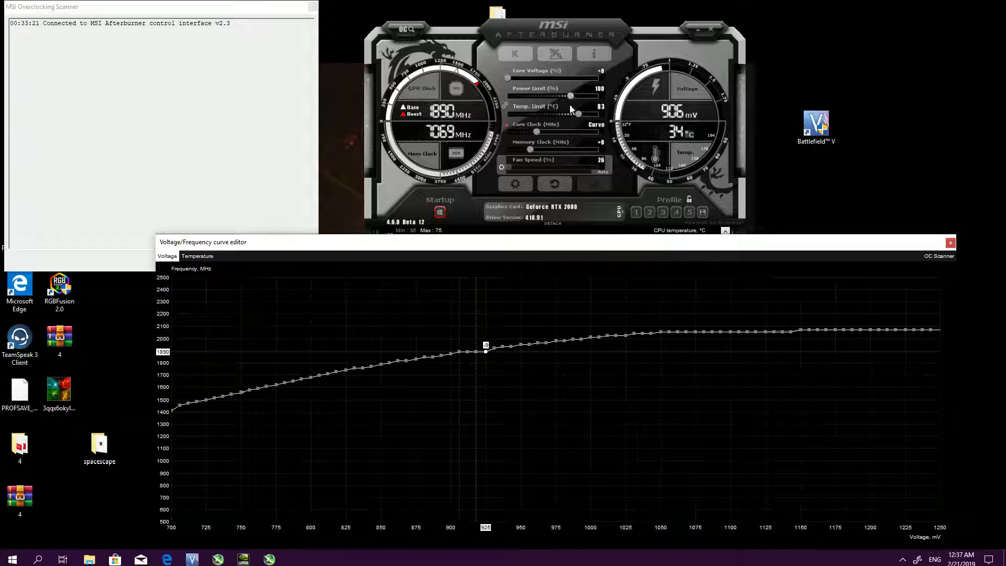
# Lower the three curve points from 931 mV through 943 mV to about 1890 MHz, applying the changes along the way
pyautogui.moveTo(495, 352); pyautogui.dragTo(518, 350)
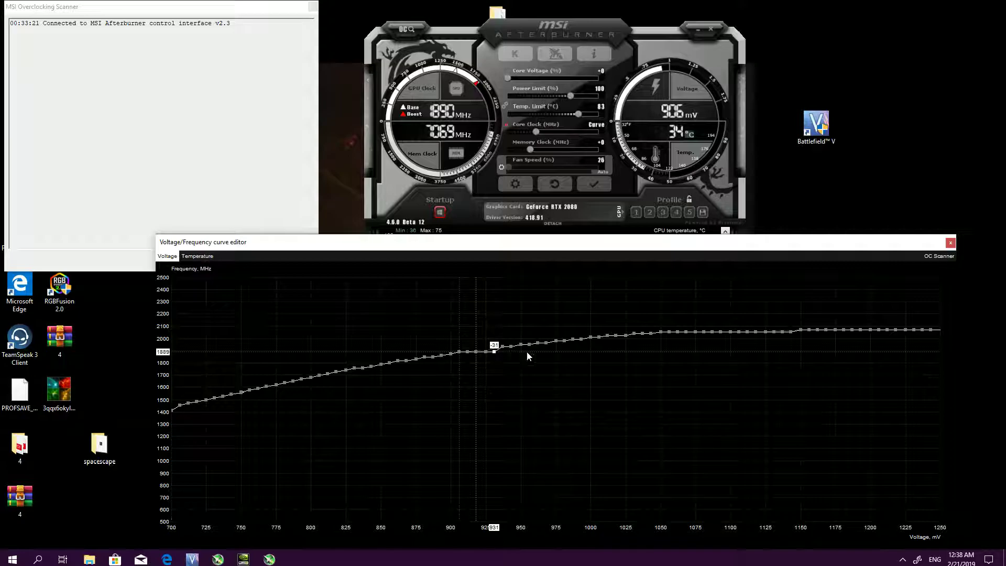
pyautogui.click(592, 184)
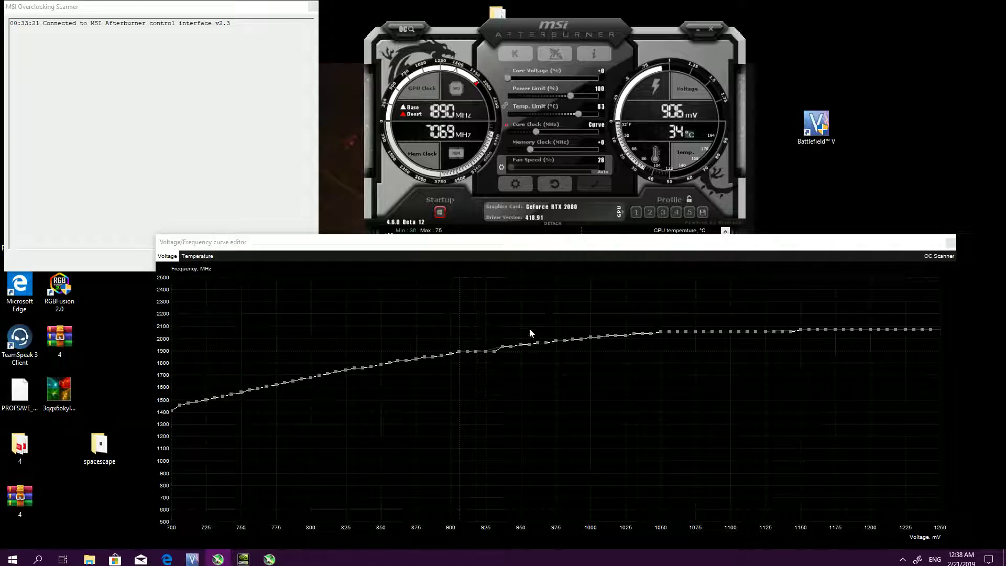
pyautogui.moveTo(505, 350); pyautogui.dragTo(514, 351)
pyautogui.click(594, 184)
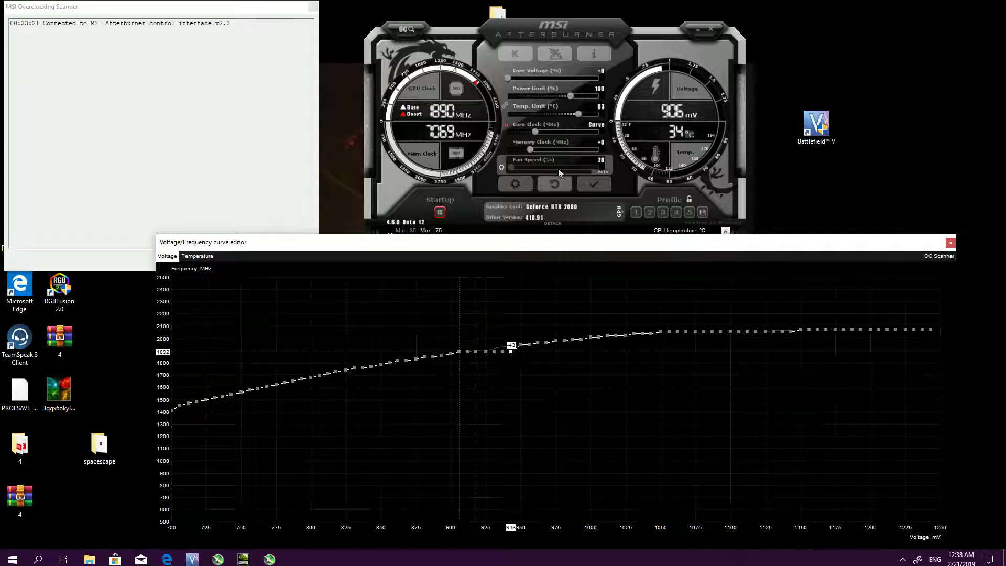
pyautogui.click(594, 189)
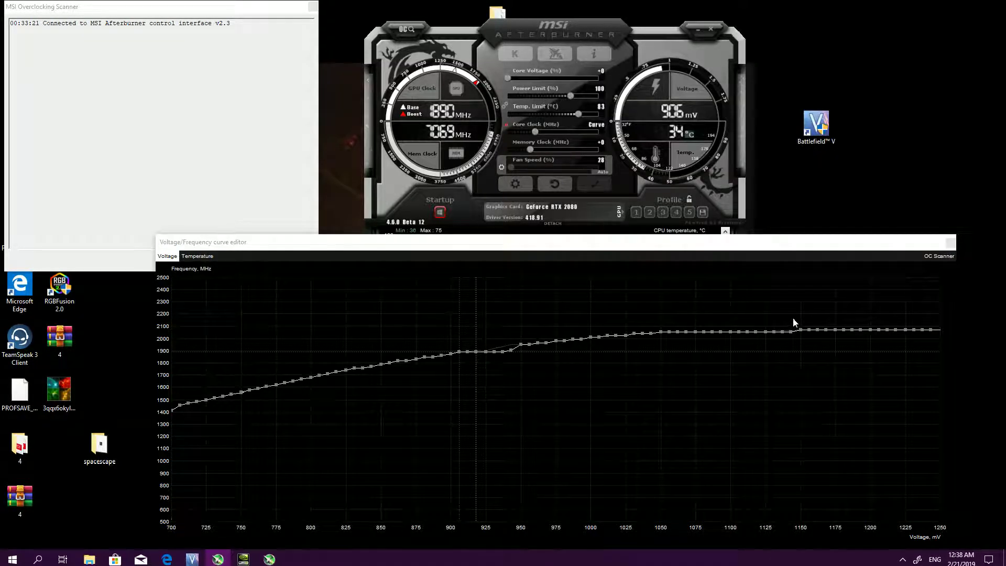
# Lower the 1150 mV curve point slightly and apply the change
pyautogui.click(801, 330)
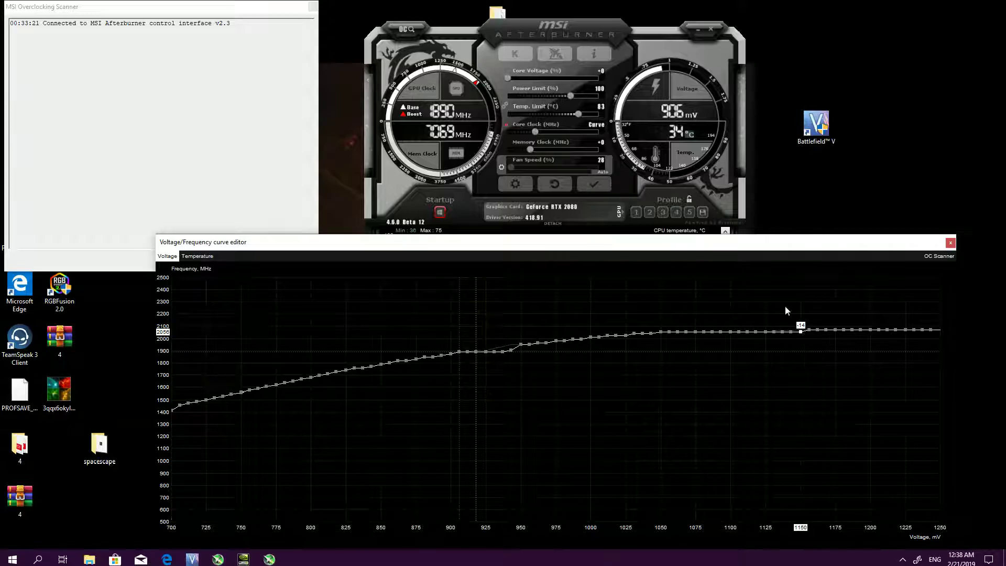
pyautogui.click(586, 187)
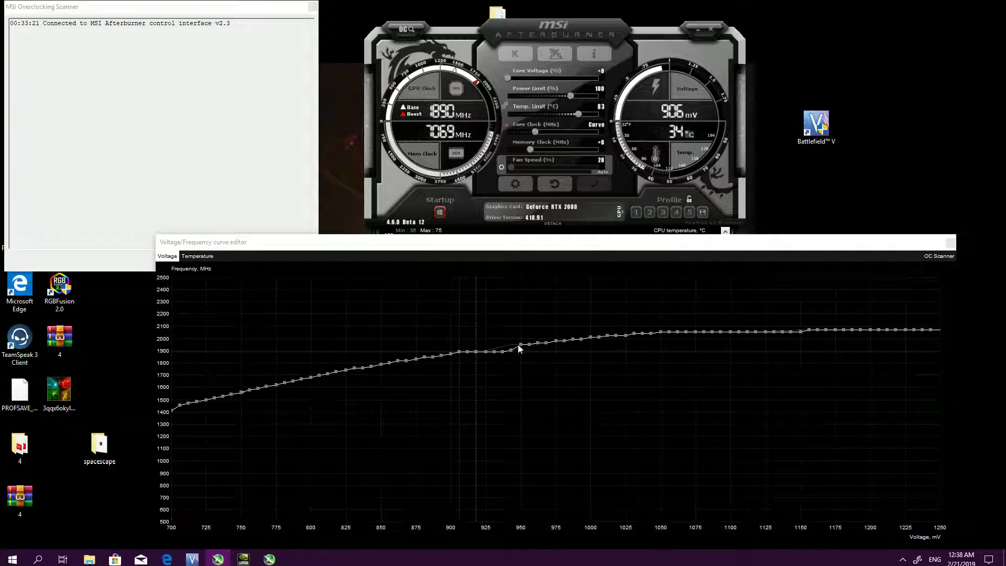
# Set the 943 mV and 950 mV curve points to 1890 MHz
pyautogui.moveTo(508, 348); pyautogui.dragTo(514, 351)
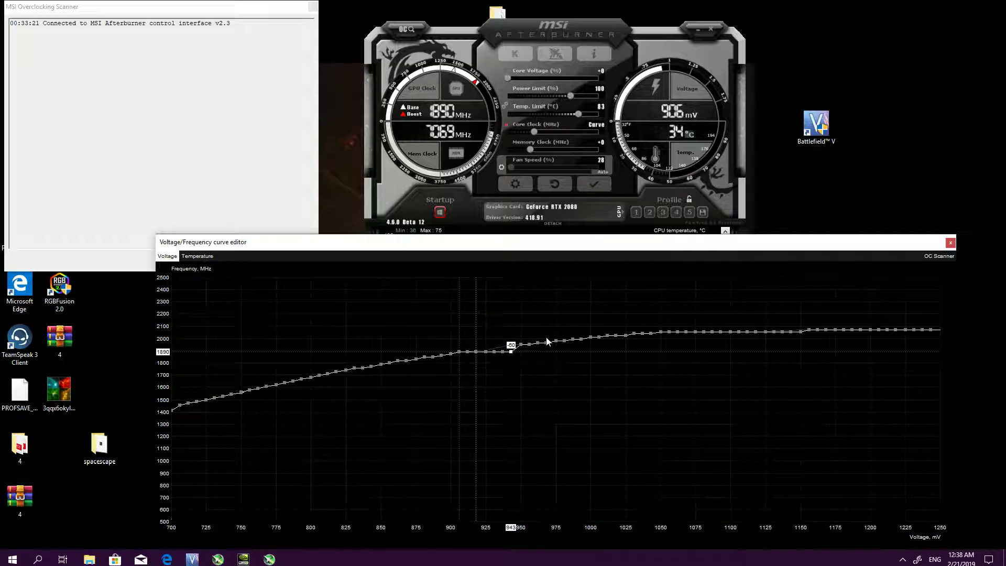
pyautogui.moveTo(520, 345); pyautogui.dragTo(523, 351)
pyautogui.press('Up')
pyautogui.press('Down')
pyautogui.press('Down')
pyautogui.press('Down')
# Lower the three curve points above 950 mV, up to 968 mV, to 1890 MHz
pyautogui.moveTo(529, 345); pyautogui.dragTo(536, 351)
pyautogui.press('Up')
pyautogui.press('Up')
pyautogui.press('Up')
pyautogui.press('Up')
pyautogui.press('Up')
pyautogui.press('Down')
pyautogui.moveTo(538, 343); pyautogui.dragTo(542, 352)
pyautogui.press('Down')
pyautogui.press('Down')
pyautogui.moveTo(546, 344); pyautogui.dragTo(547, 351)
pyautogui.press('Down')
pyautogui.press('Down')
pyautogui.press('Down')
pyautogui.press('Down')
pyautogui.press('Down')
pyautogui.press('Down')
pyautogui.press('Down')
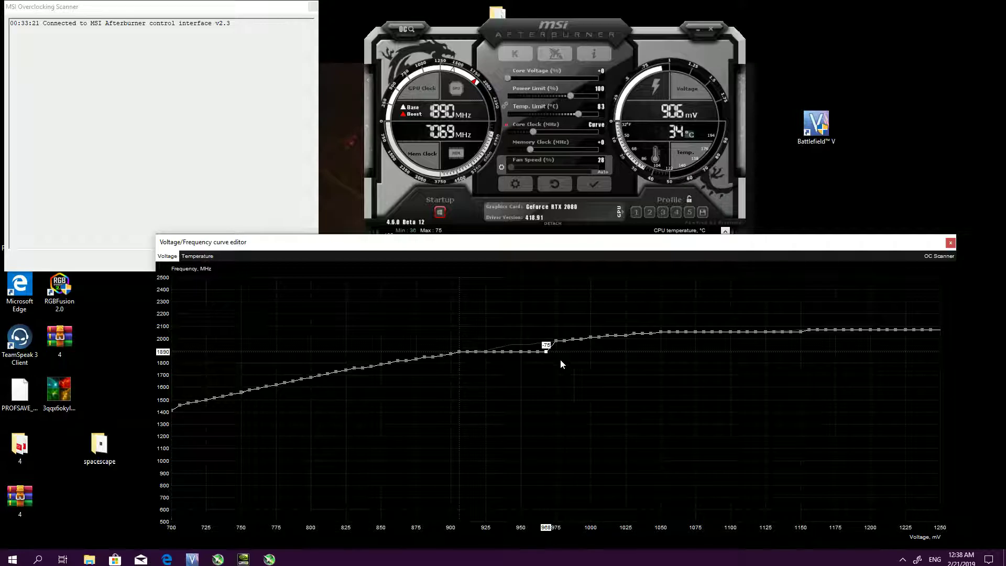
# Lower the 975 mV and 981 mV curve points to 1890 MHz
pyautogui.moveTo(557, 341); pyautogui.dragTo(569, 354)
pyautogui.press('Down')
pyautogui.press('Down')
pyautogui.press('Down')
pyautogui.press('Down')
pyautogui.press('Down')
pyautogui.press('Down')
pyautogui.press('Down')
pyautogui.press('Down')
# Lower the curve points above 981 mV, up to 1000 mV, to about 1890 MHz
pyautogui.press('Down')
pyautogui.press('Down')
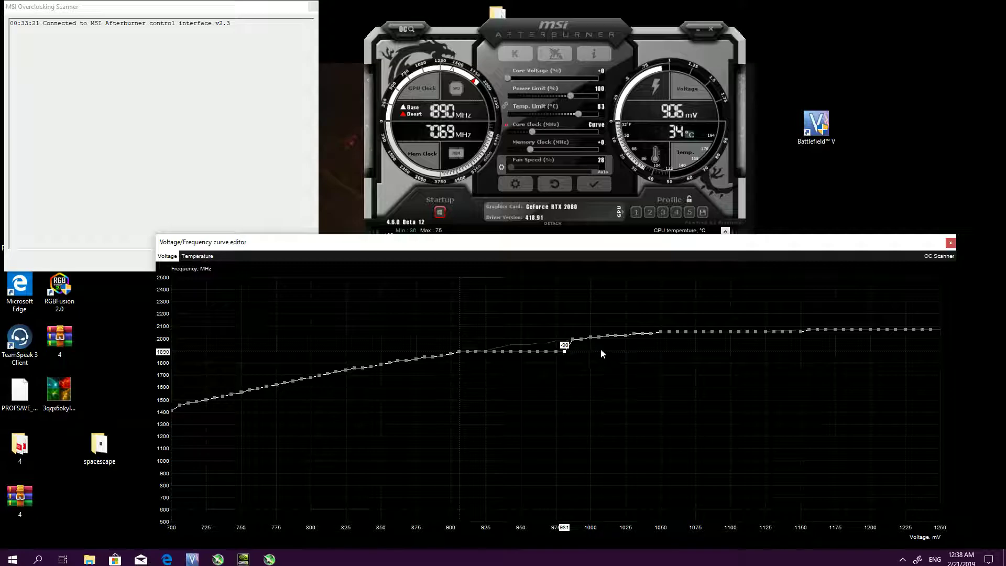
pyautogui.moveTo(573, 339); pyautogui.dragTo(579, 350)
pyautogui.press('Down')
pyautogui.press('Up')
pyautogui.press('Down')
pyautogui.moveTo(582, 339); pyautogui.dragTo(595, 350)
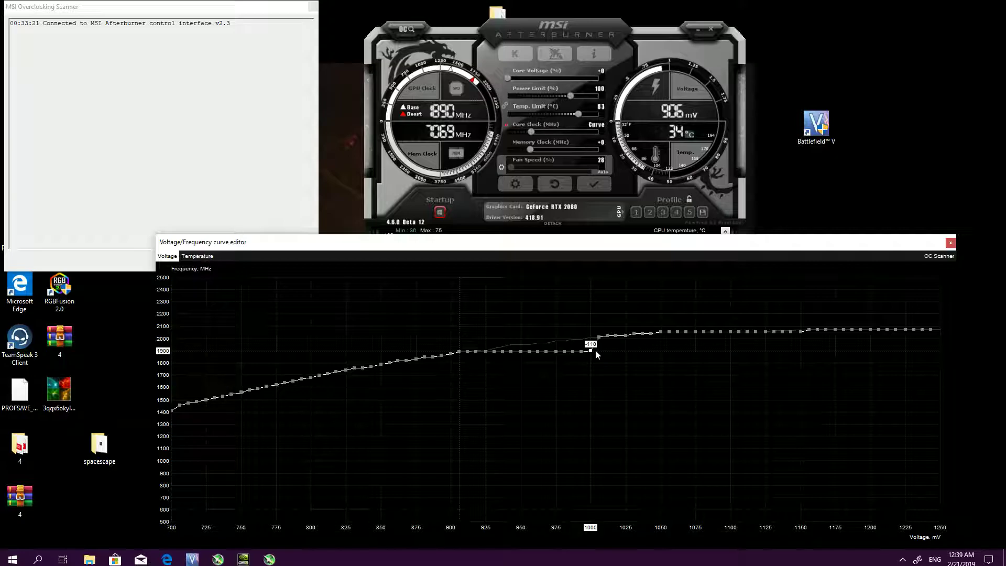
pyautogui.press('Down')
pyautogui.press('Down')
pyautogui.press('Down')
pyautogui.press('Down')
pyautogui.press('Down')
pyautogui.press('Down')
pyautogui.press('Down')
# Flatten the curve points above 1000 mV, up to 1025 mV, to about 1890 MHz
pyautogui.moveTo(607, 337)
pyautogui.mouseDown()
pyautogui.moveTo(606, 354)
pyautogui.moveTo(612, 344)
pyautogui.mouseUp()
pyautogui.press('Down')
pyautogui.press('Down')
pyautogui.press('Down')
pyautogui.press('Down')
pyautogui.press('Down')
pyautogui.moveTo(617, 336); pyautogui.dragTo(632, 355)
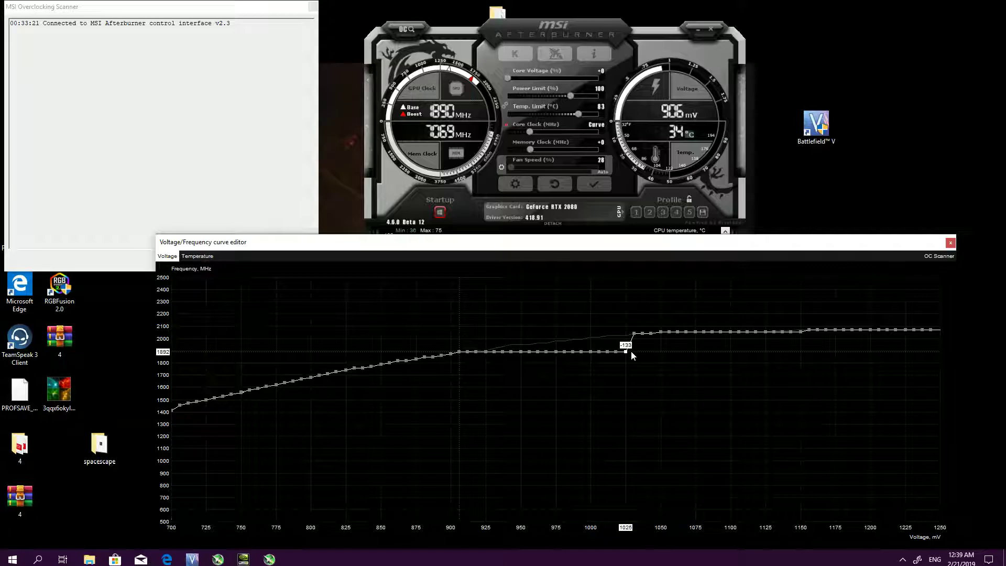
# Lower the three curve points between 1025 mV and 1050 mV to about 1890 MHz
pyautogui.click(636, 334)
pyautogui.moveTo(637, 333); pyautogui.dragTo(639, 354)
pyautogui.press('Down')
pyautogui.press('Down')
pyautogui.press('Down')
pyautogui.moveTo(643, 334); pyautogui.dragTo(650, 357)
pyautogui.press('Up')
pyautogui.press('Up')
pyautogui.press('Up')
pyautogui.press('Up')
pyautogui.press('Up')
pyautogui.moveTo(652, 336); pyautogui.dragTo(657, 354)
# Lower the 1050 mV and 1056 mV curve points to about 1890 MHz
pyautogui.press('Down')
pyautogui.moveTo(662, 336)
pyautogui.mouseDown()
pyautogui.moveTo(665, 351)
pyautogui.moveTo(671, 338)
pyautogui.moveTo(675, 350)
pyautogui.mouseUp()
pyautogui.press('Down')
pyautogui.press('Down')
pyautogui.press('Down')
pyautogui.press('Down')
pyautogui.press('Down')
pyautogui.press('Down')
pyautogui.press('Down')
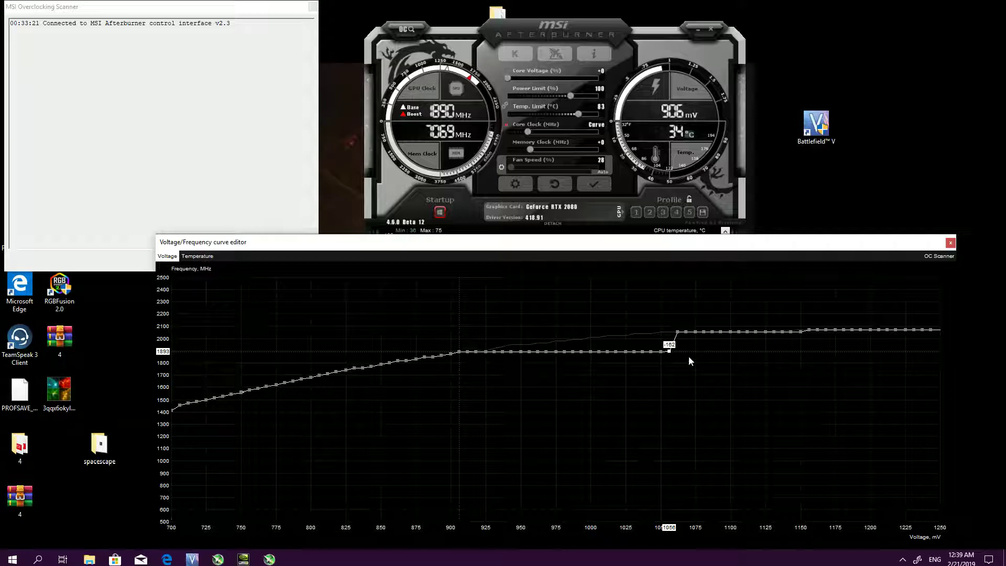
# Lower the two curve points above 1056 mV, up to 1068 mV, to about 1890 MHz
pyautogui.moveTo(679, 334); pyautogui.dragTo(683, 351)
pyautogui.press('Up')
pyautogui.press('Up')
pyautogui.press('Up')
pyautogui.press('Up')
pyautogui.press('Up')
pyautogui.press('Up')
pyautogui.press('Up')
pyautogui.moveTo(686, 333); pyautogui.dragTo(690, 351)
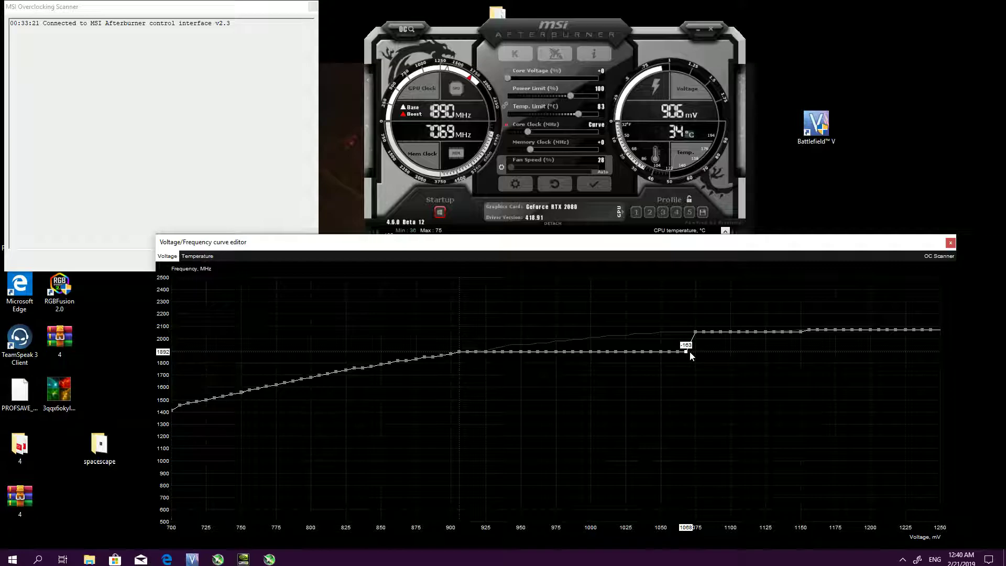
pyautogui.press('Down')
pyautogui.press('Down')
# Lower the curve points from 1075 mV through 1093 mV to 1890 MHz
pyautogui.moveTo(696, 336); pyautogui.dragTo(701, 351)
pyautogui.moveTo(705, 332); pyautogui.dragTo(707, 351)
pyautogui.press('Down')
pyautogui.press('Down')
pyautogui.moveTo(717, 333); pyautogui.dragTo(726, 354)
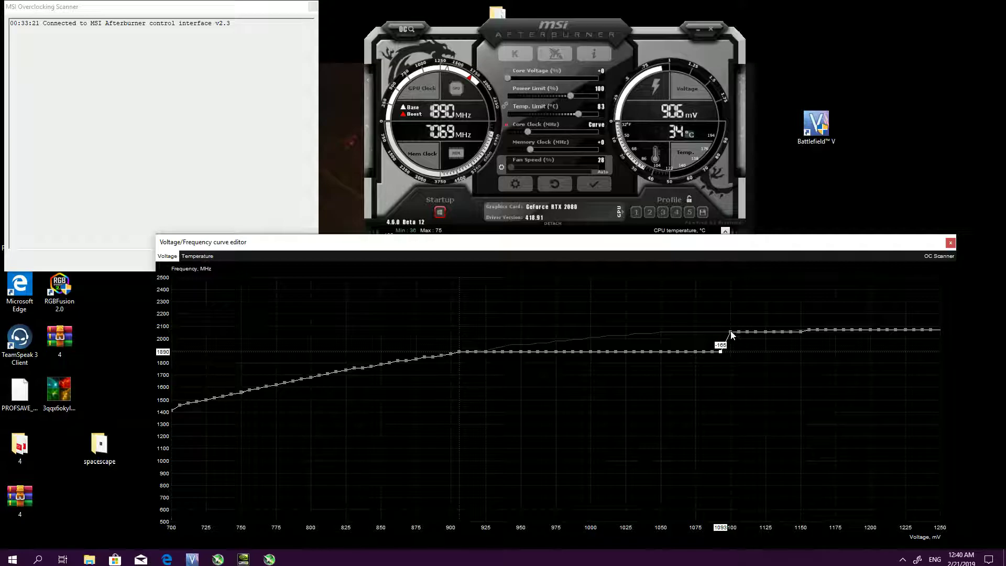
# Lower the 1100 mV and 1106 mV curve points to 1890 MHz
pyautogui.moveTo(731, 333); pyautogui.dragTo(745, 351)
pyautogui.press('Up')
pyautogui.press('Up')
pyautogui.press('Up')
pyautogui.press('Up')
pyautogui.press('Up')
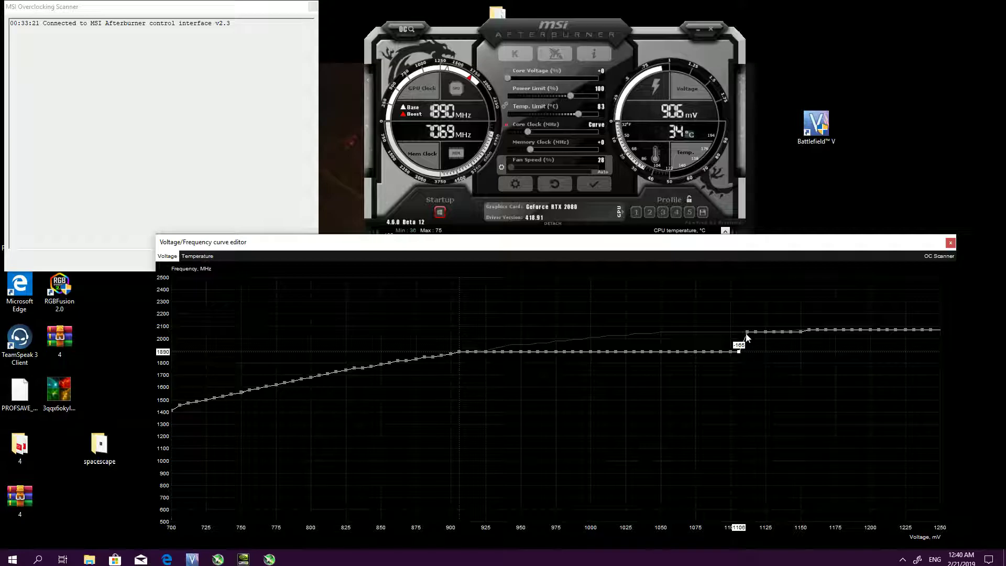
# Lower the three curve points above 1106 mV, up to 1125 mV, to about 1890 MHz
pyautogui.moveTo(748, 333); pyautogui.dragTo(750, 351)
pyautogui.press('Down')
pyautogui.moveTo(755, 331); pyautogui.dragTo(759, 351)
pyautogui.press('Down')
pyautogui.press('Down')
pyautogui.moveTo(766, 335); pyautogui.dragTo(765, 353)
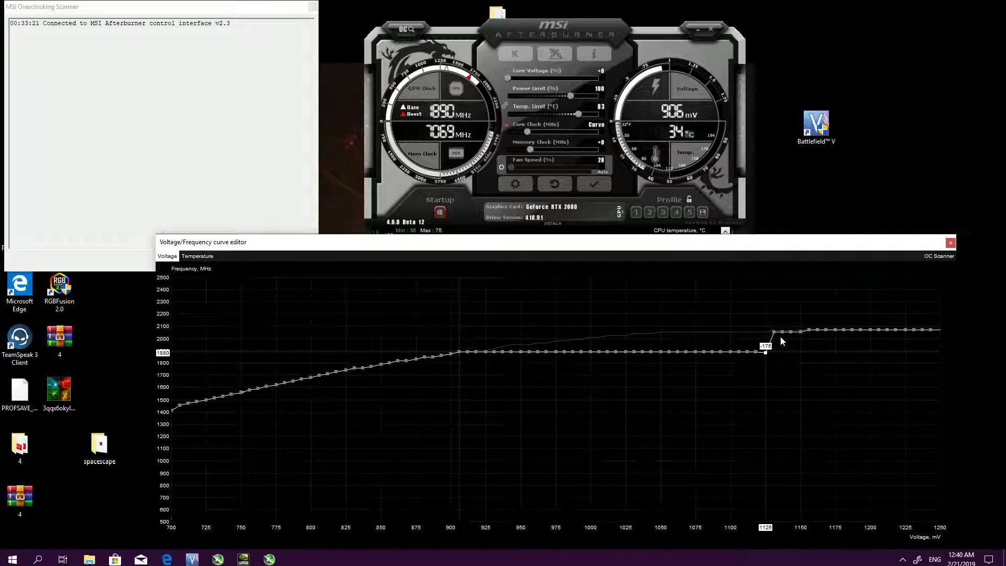
pyautogui.press('Up')
pyautogui.press('Up')
pyautogui.press('Up')
# Lower the two curve points between 1125 mV and 1143 mV to about 1890 MHz
pyautogui.press('Up')
pyautogui.moveTo(774, 332); pyautogui.dragTo(786, 351)
pyautogui.press('Up')
pyautogui.press('Up')
# Lower the 1143 mV curve point to 1892 MHz, shifting the Afterburner and curve editor windows slightly
pyautogui.click(791, 331)
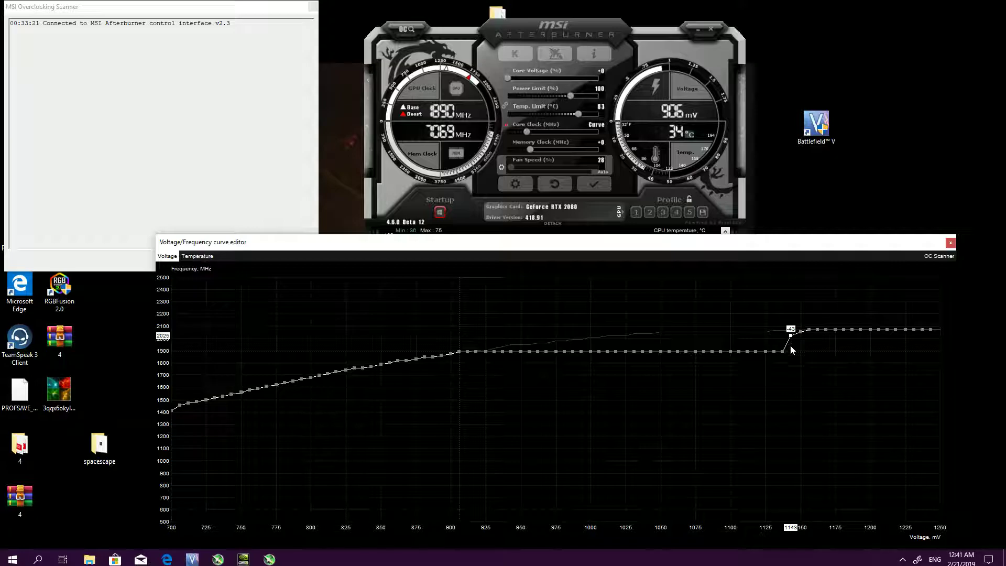
pyautogui.moveTo(795, 240); pyautogui.dragTo(786, 238)
pyautogui.moveTo(737, 212); pyautogui.dragTo(727, 202)
pyautogui.moveTo(767, 239); pyautogui.dragTo(761, 238)
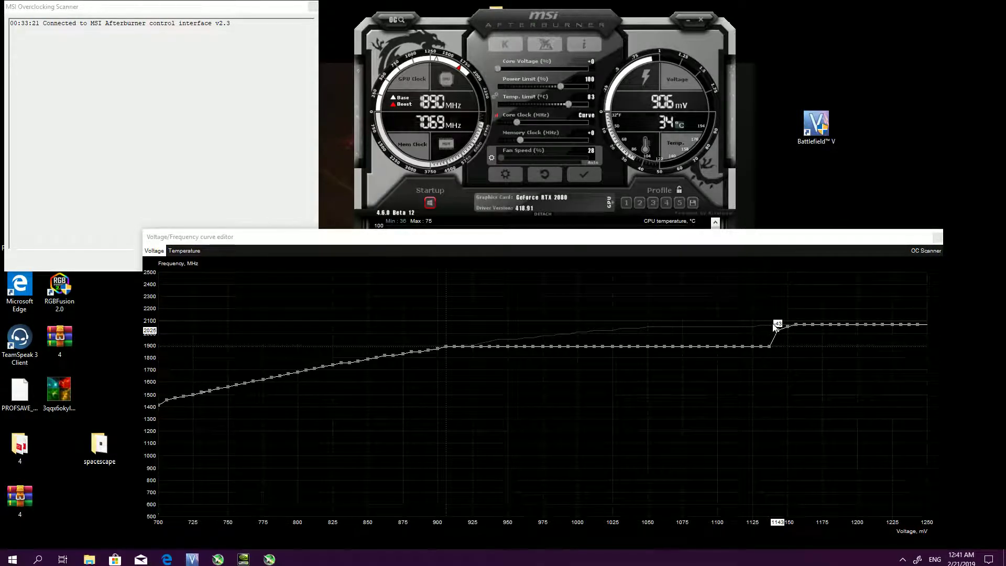
pyautogui.moveTo(775, 327); pyautogui.dragTo(781, 343)
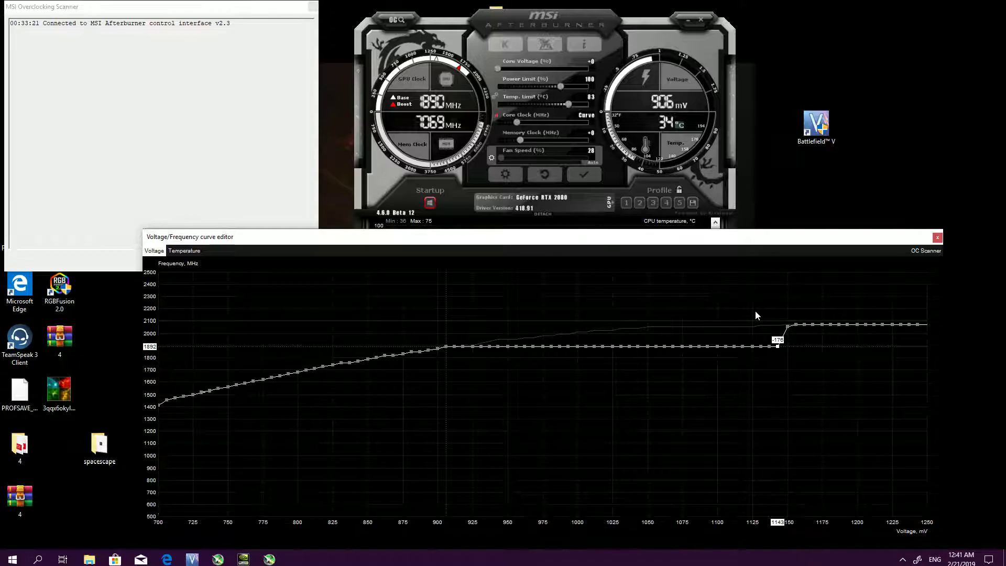
# Lower the curve points from 1150 mV through 1187 mV to 1890 MHz
pyautogui.moveTo(790, 328); pyautogui.dragTo(791, 344)
pyautogui.moveTo(798, 329); pyautogui.dragTo(804, 346)
pyautogui.moveTo(804, 326); pyautogui.dragTo(810, 345)
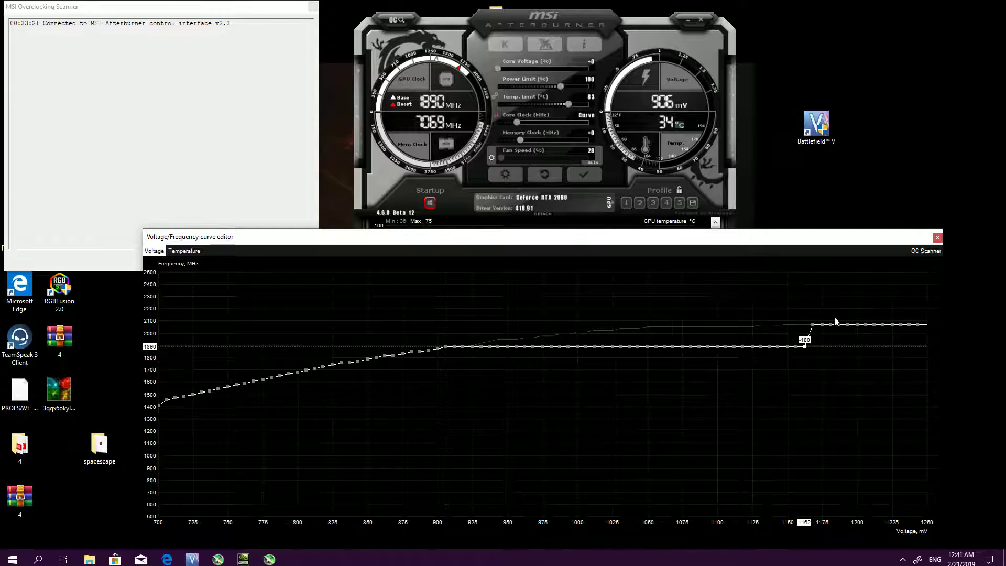
pyautogui.moveTo(813, 325); pyautogui.dragTo(816, 349)
pyautogui.click(829, 346)
pyautogui.click(832, 325)
pyautogui.moveTo(839, 324); pyautogui.dragTo(851, 344)
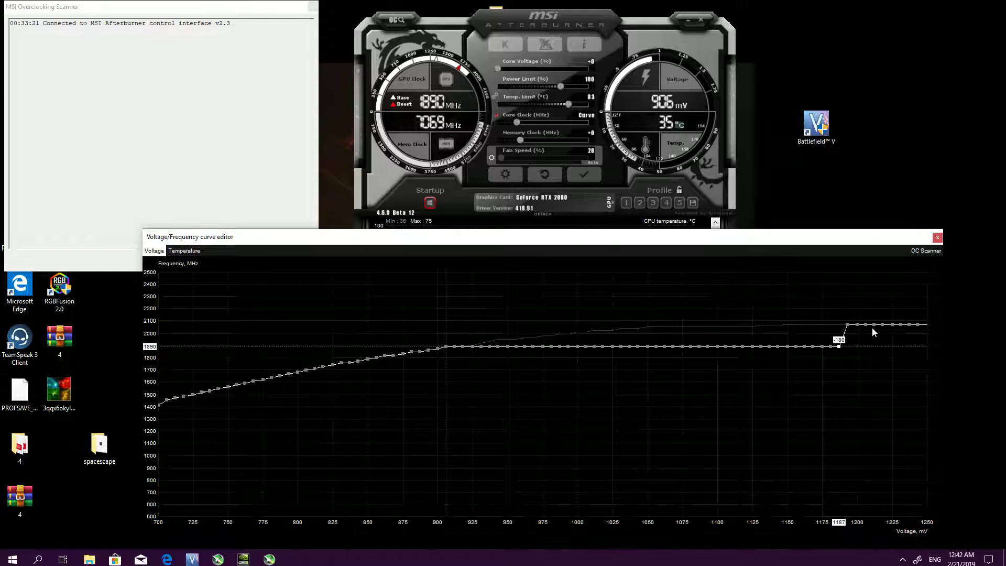
# Lower the remaining curve points above 1187 mV, up to 1237 mV, to 1890 MHz
pyautogui.moveTo(849, 327); pyautogui.dragTo(856, 346)
pyautogui.moveTo(856, 329); pyautogui.dragTo(867, 346)
pyautogui.press('Down')
pyautogui.press('Down')
pyautogui.moveTo(874, 325); pyautogui.dragTo(877, 347)
pyautogui.moveTo(883, 326); pyautogui.dragTo(888, 350)
pyautogui.press('Up')
pyautogui.press('Up')
pyautogui.moveTo(895, 326); pyautogui.dragTo(917, 351)
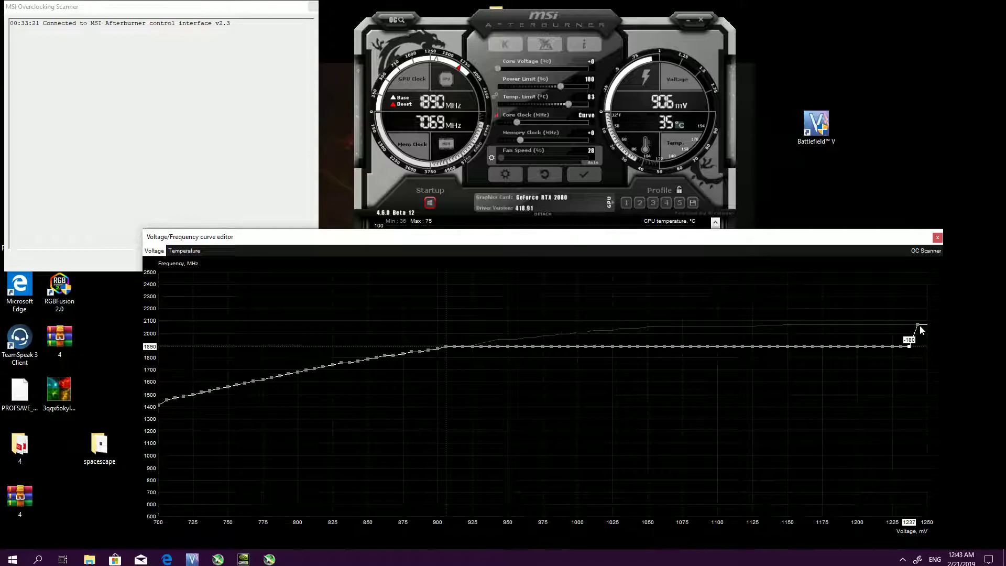
# Lower the last curve point to the 1890 MHz level, apply the flattened curve, and close the curve editor
pyautogui.moveTo(919, 326); pyautogui.dragTo(923, 349)
pyautogui.click(588, 175)
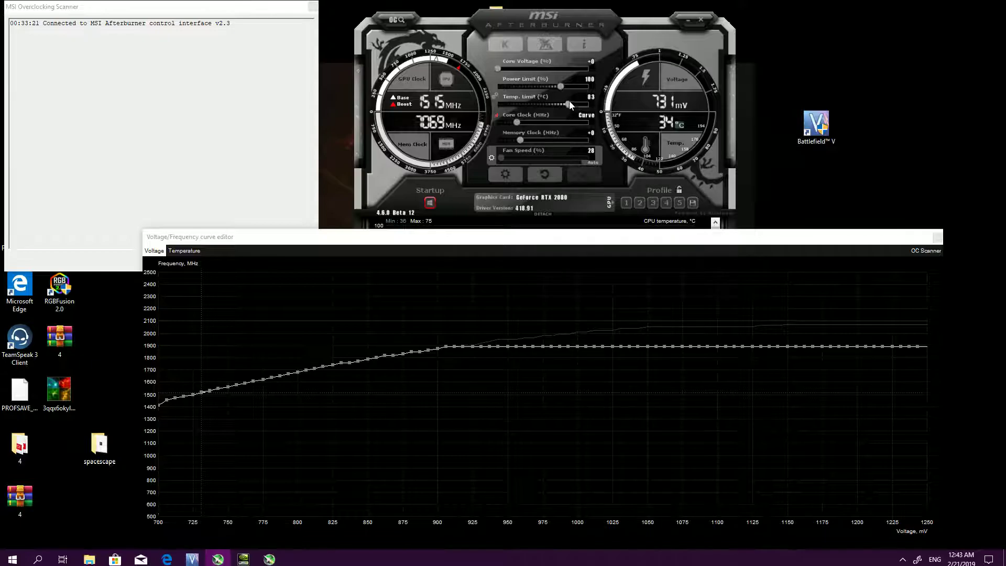
pyautogui.click(936, 241)
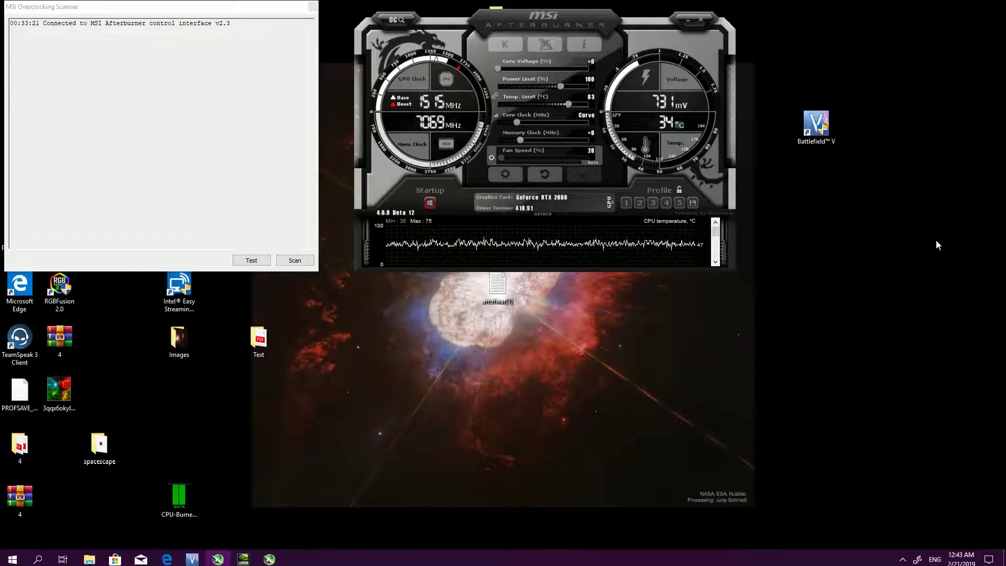
# Review the hardware monitor graphs in a detached window and the flattened voltage/frequency curve, closing both windows again
pyautogui.scroll(5, 583, 240)
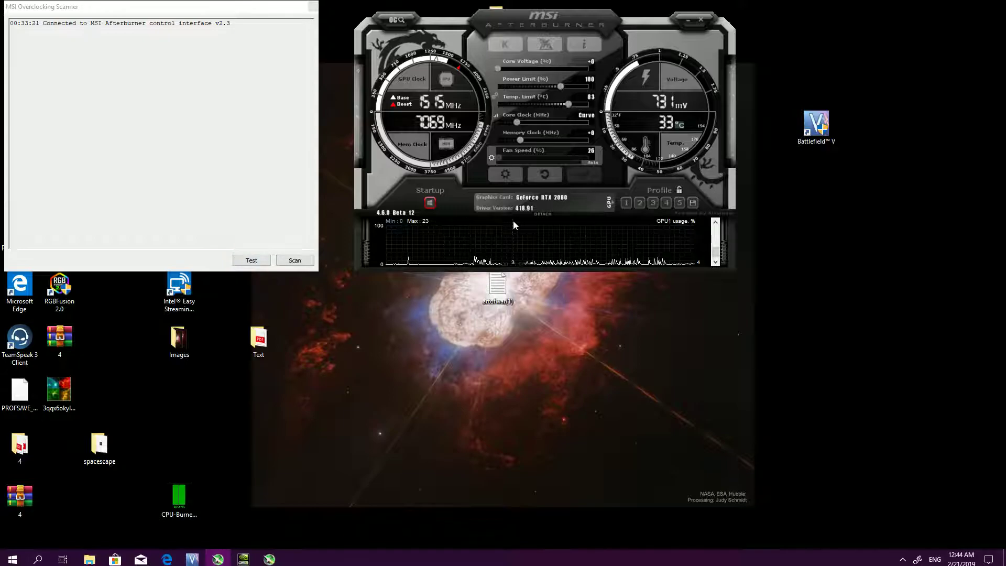
pyautogui.click(544, 214)
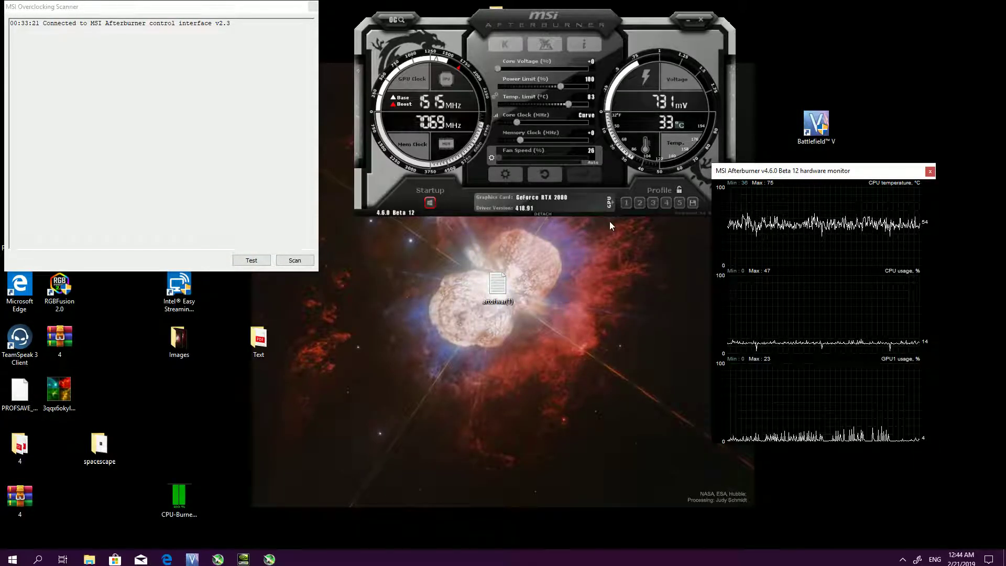
pyautogui.click(496, 115)
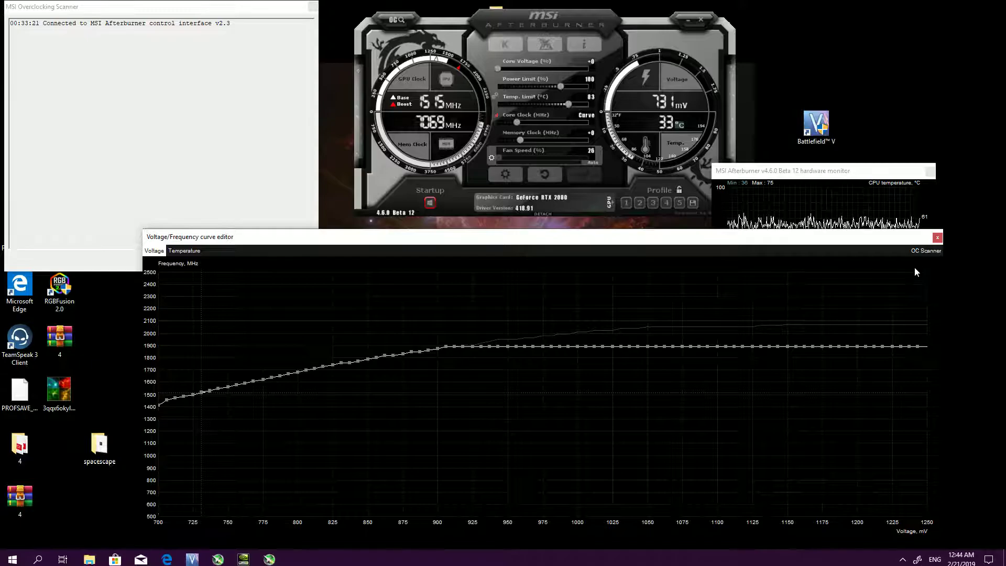
pyautogui.click(937, 238)
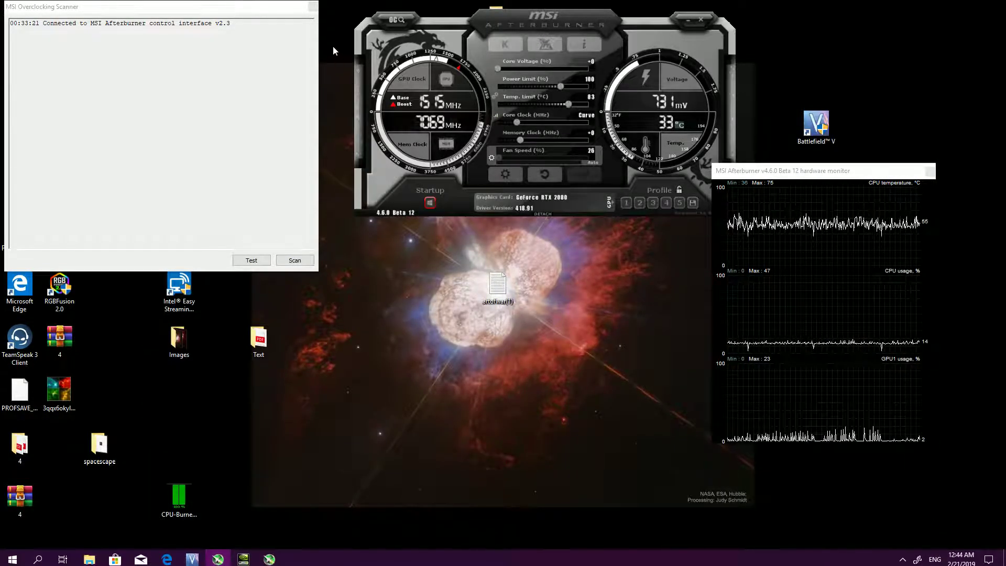
pyautogui.moveTo(894, 171); pyautogui.dragTo(683, 258)
pyautogui.click(719, 259)
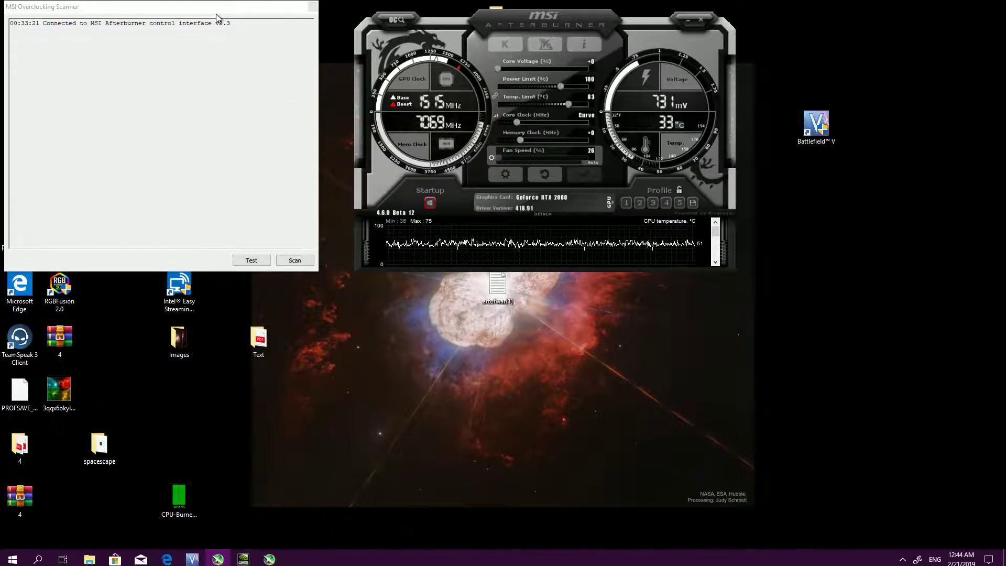
# Close the MSI Overclocking Scanner and check the flattened curve once more in the voltage/frequency curve editor
pyautogui.click(233, 36)
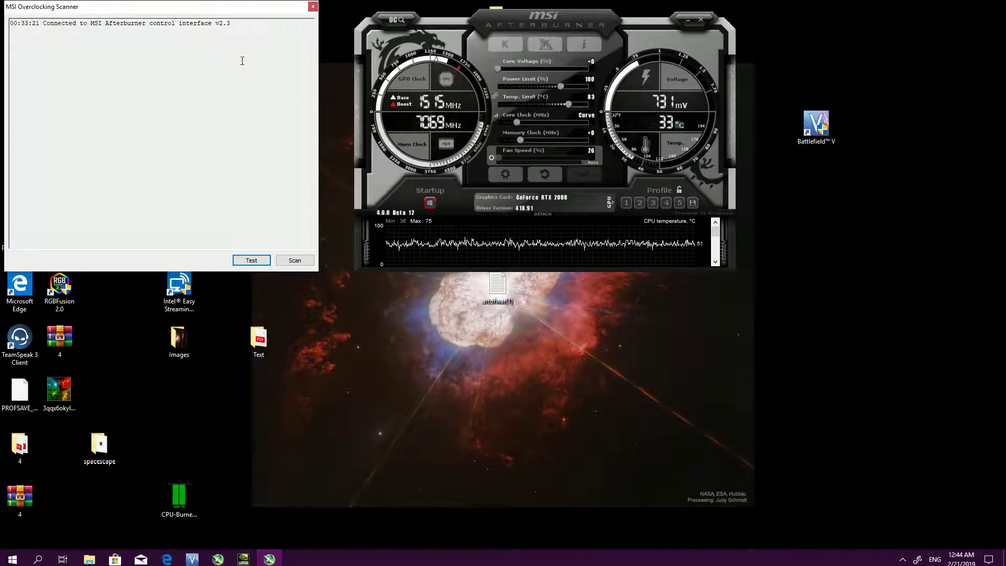
pyautogui.click(313, 7)
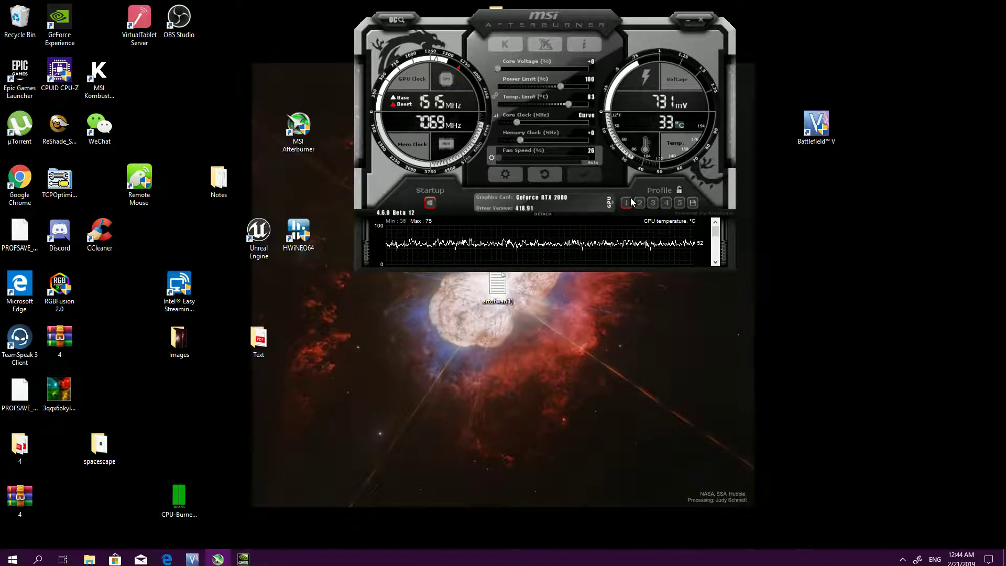
pyautogui.click(497, 116)
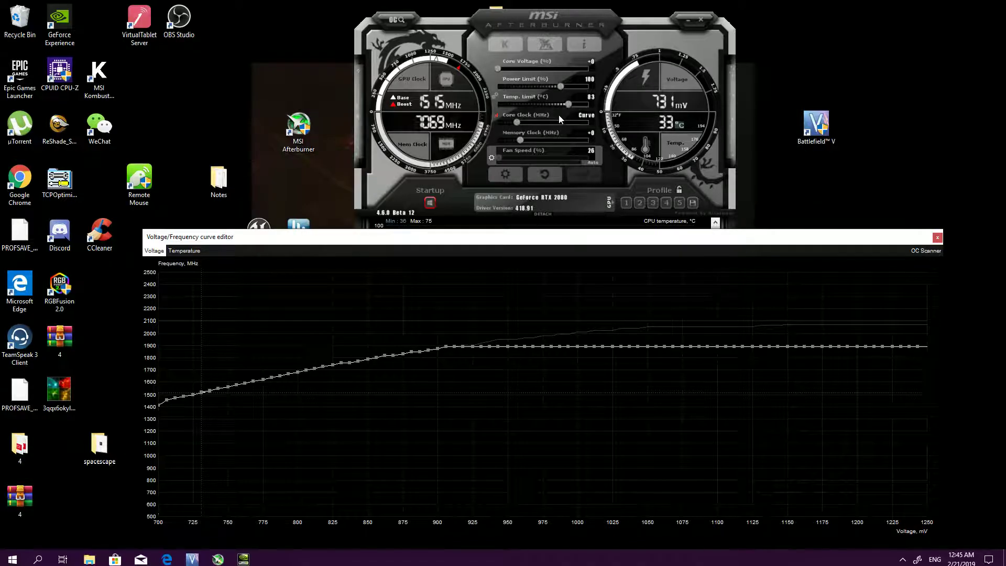
pyautogui.click(937, 238)
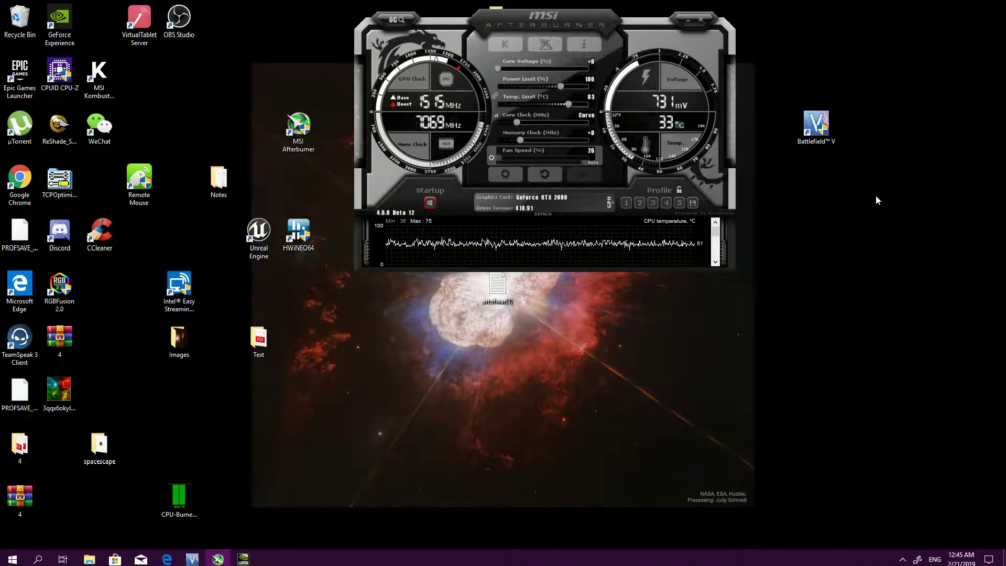
# Stop and save the running screen recording through the GeForce Experience overlay
pyautogui.hotkey('alt', 'z')
pyautogui.click(519, 178)
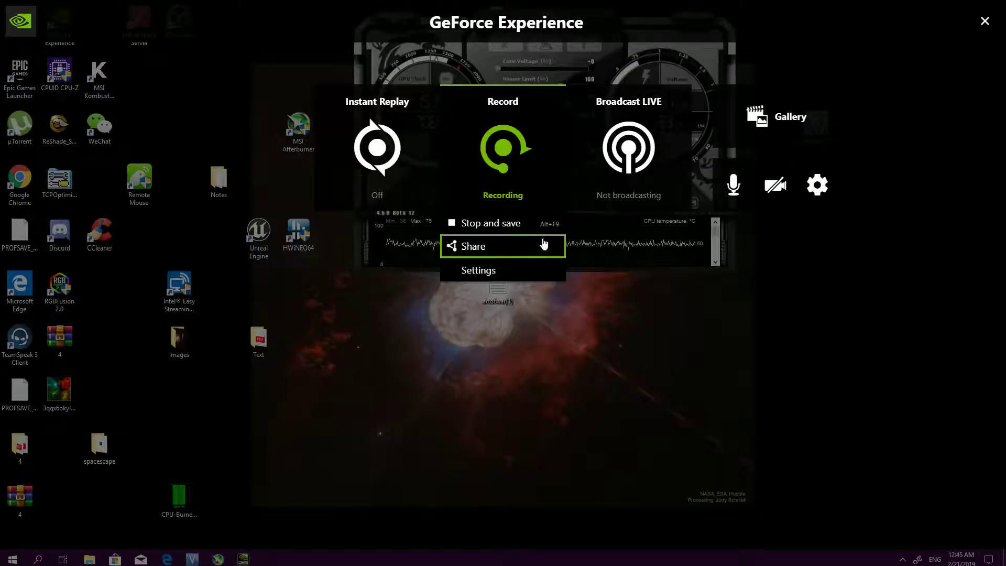
pyautogui.click(536, 224)
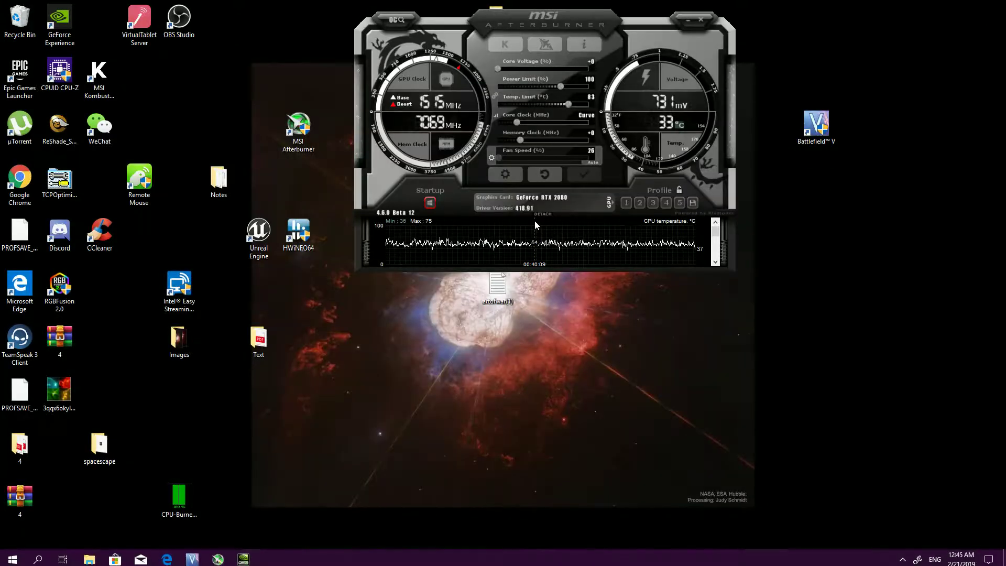
# Inspect the curve point at 900 mV in the voltage/frequency curve editor, shifting the Afterburner window slightly, and close the editor
pyautogui.click(496, 116)
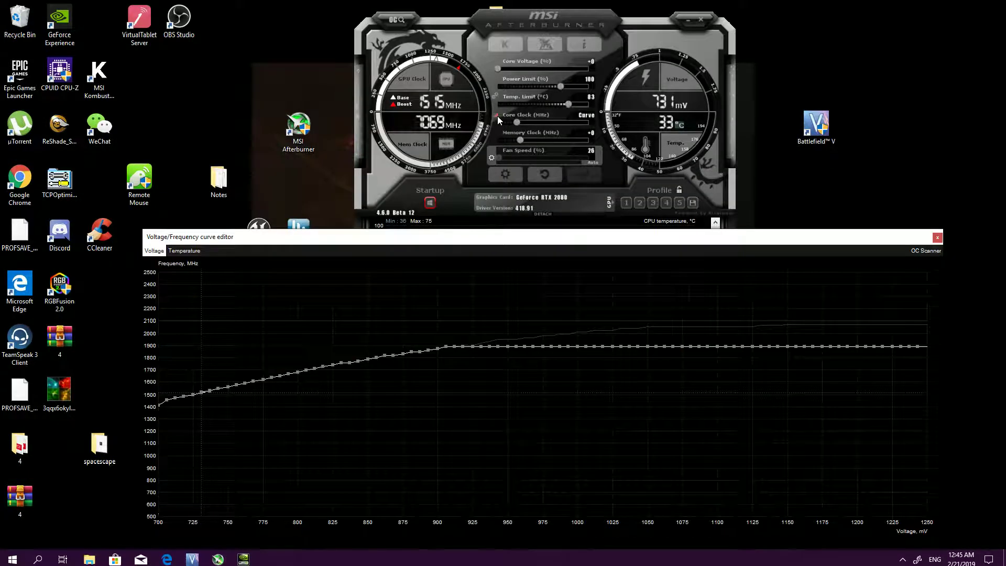
pyautogui.click(447, 350)
pyautogui.moveTo(586, 21); pyautogui.dragTo(567, 16)
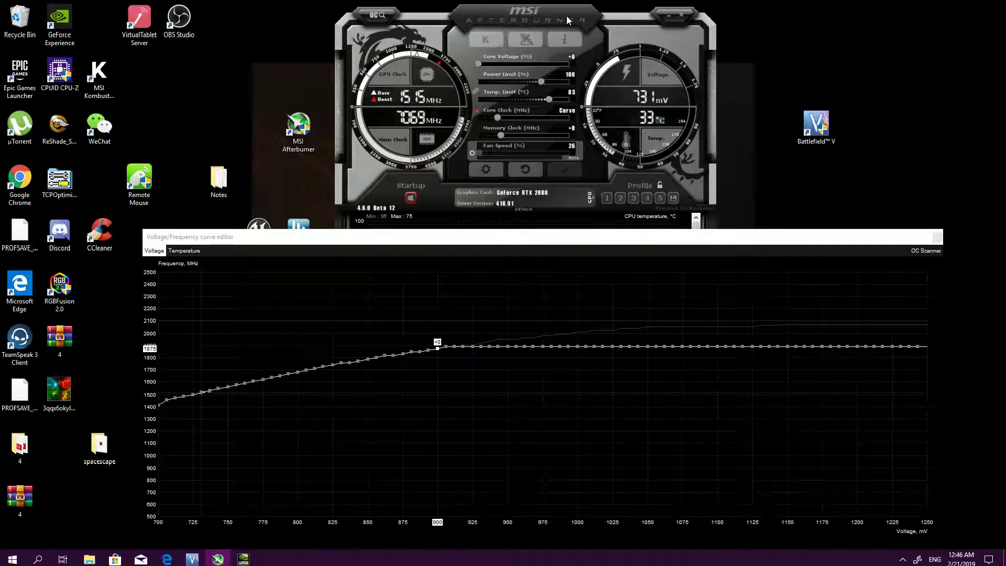
pyautogui.click(938, 238)
# Open the recording options in the GeForce Experience overlay for the current screen recording
pyautogui.hotkey('alt', 'z')
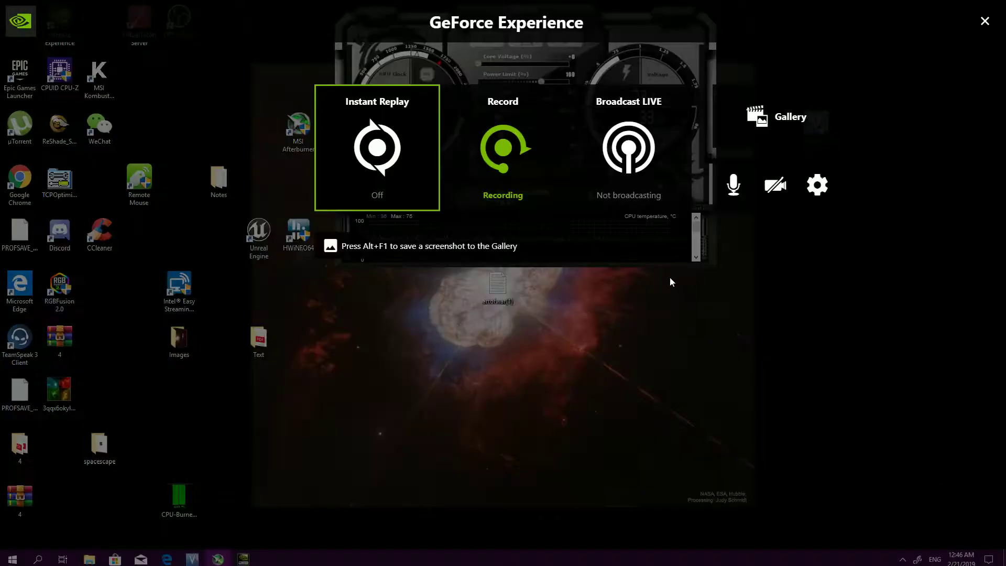
pyautogui.click(521, 194)
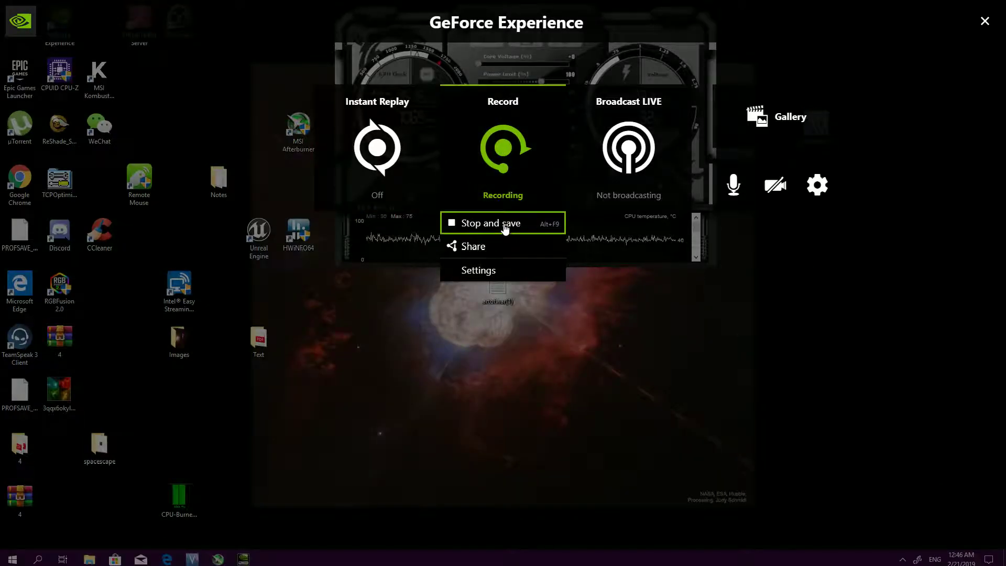